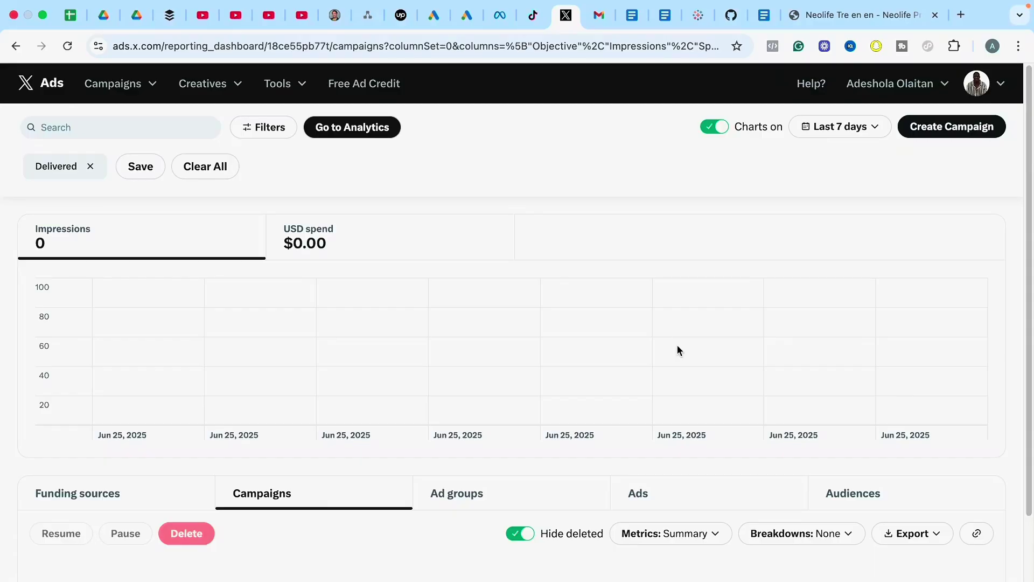
# Step: Create a new Sales-objective campaign (Sales 06/25) and switch to the advanced details form
pyautogui.click(939, 132)
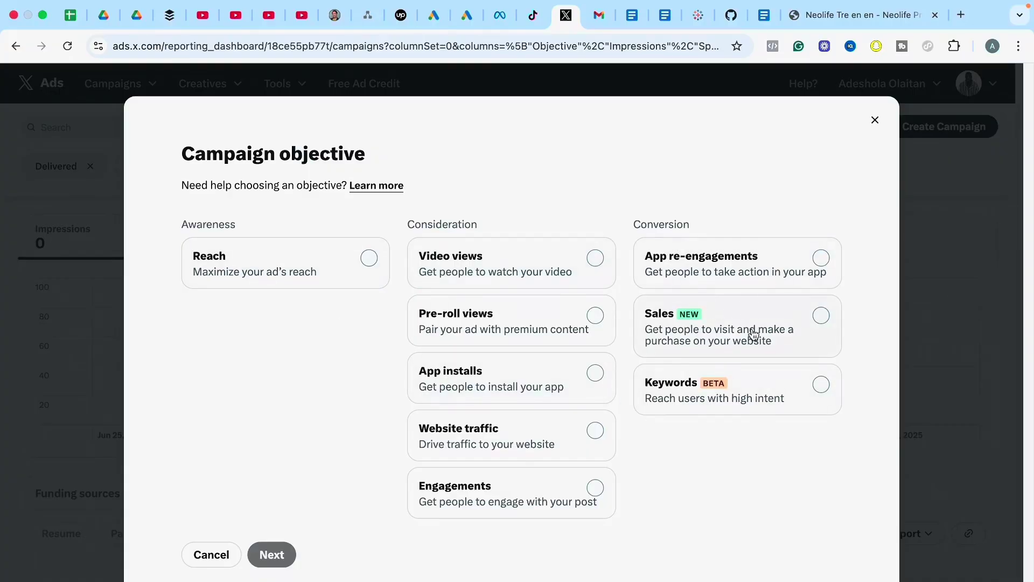
pyautogui.click(722, 325)
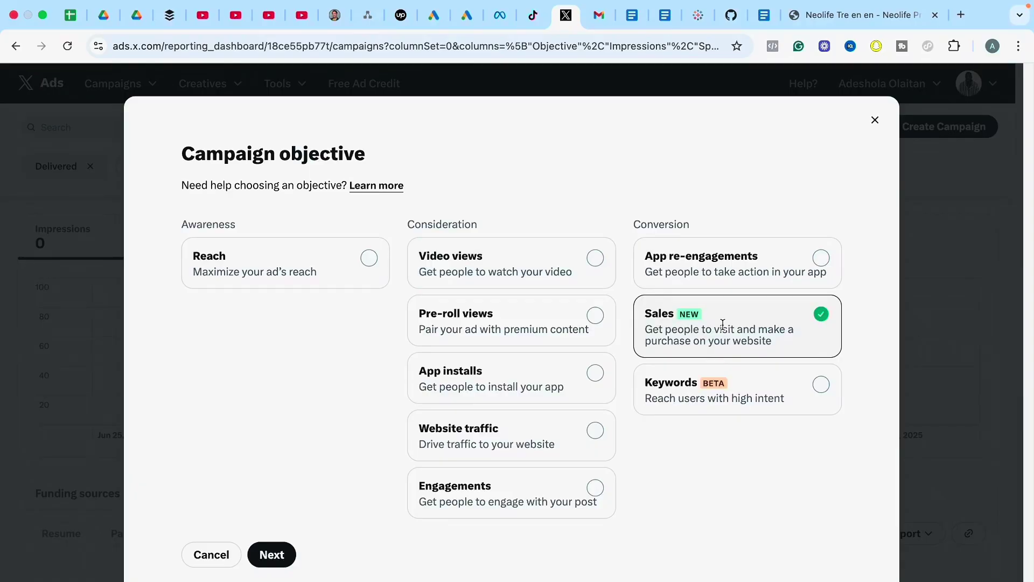
pyautogui.click(273, 561)
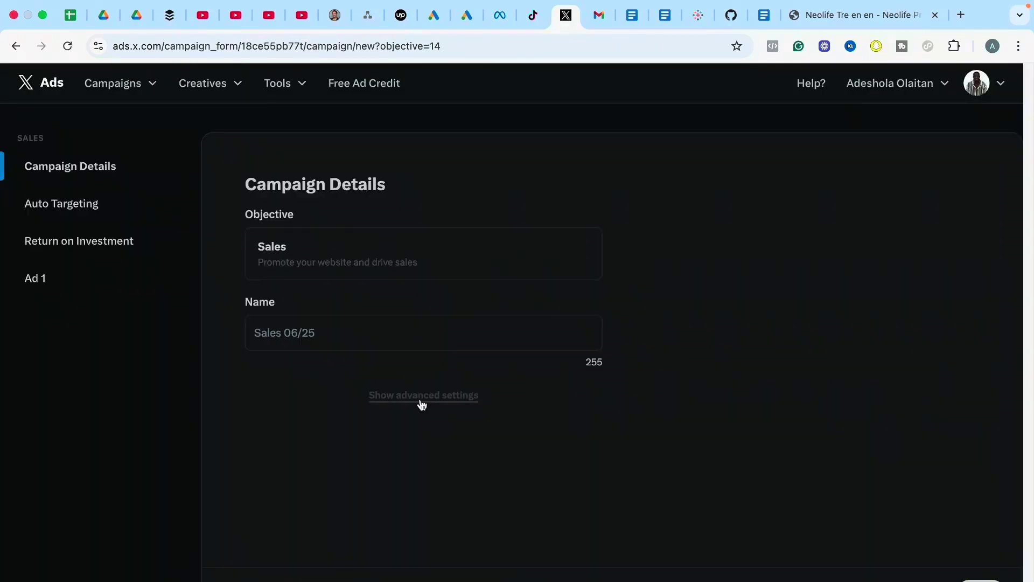
pyautogui.click(422, 401)
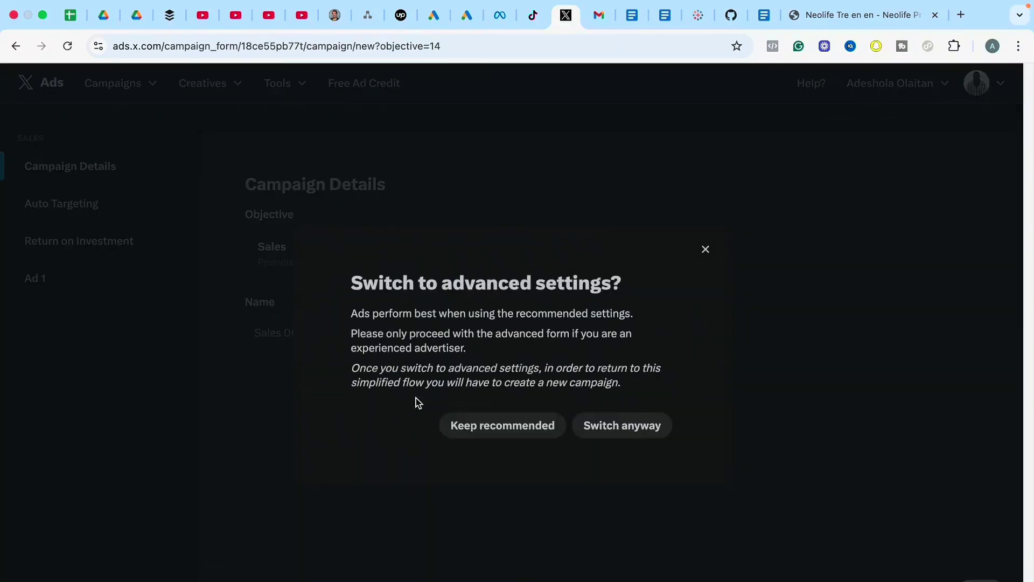
pyautogui.click(619, 429)
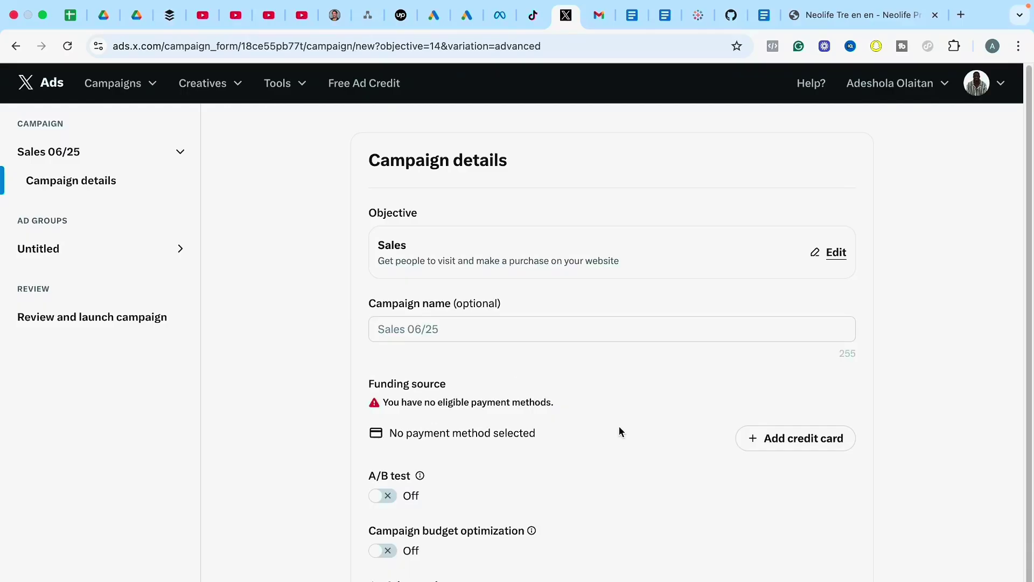
# Step: Rename the campaign to 'Neolife Sales Campaign'
pyautogui.click(463, 329)
pyautogui.write('Neolife Sales Campaign')
pyautogui.press('super+a')
pyautogui.press('super+c')
pyautogui.click(506, 328)
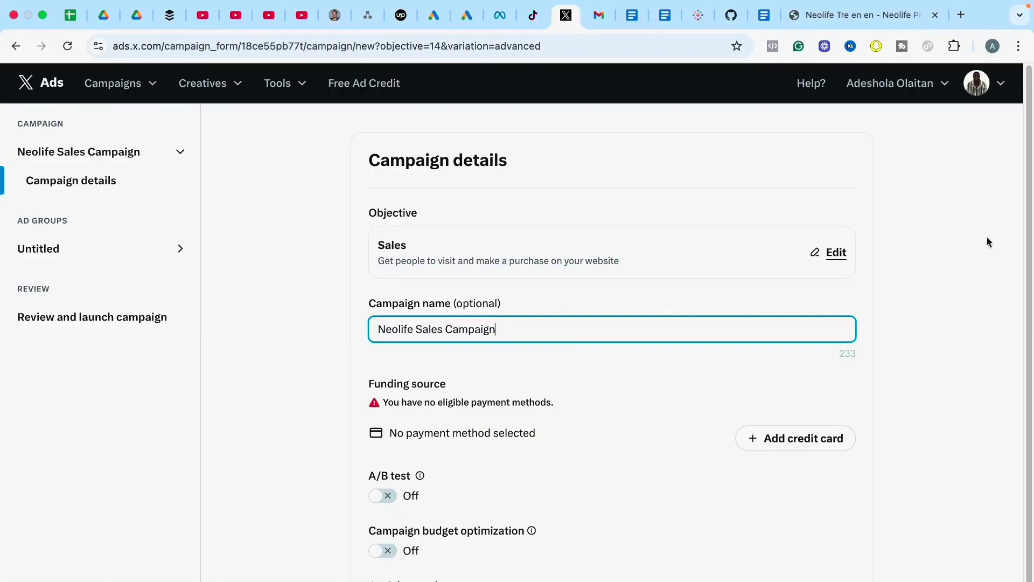
# Step: Turn on campaign budget optimization at 100.00 USD daily, expand Advanced, and continue to ad group details
pyautogui.moveTo(1027, 228); pyautogui.dragTo(1026, 290)
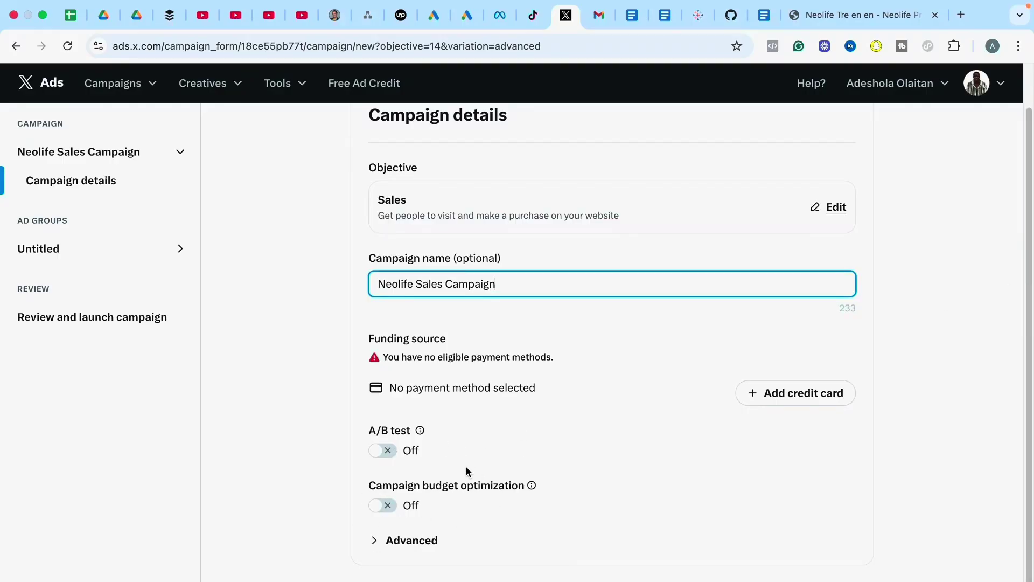
pyautogui.click(386, 506)
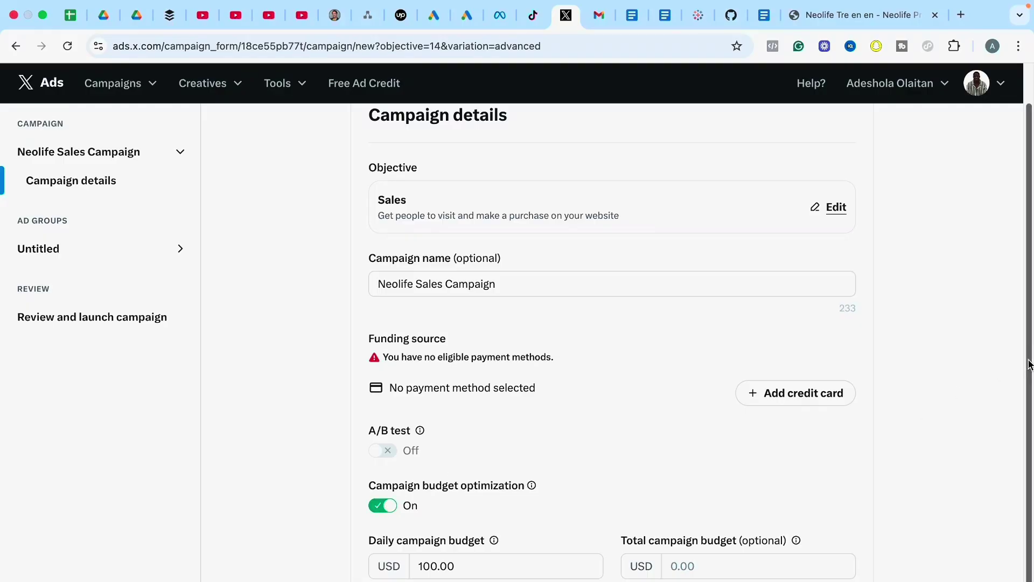
pyautogui.scroll(2, 1030, 307)
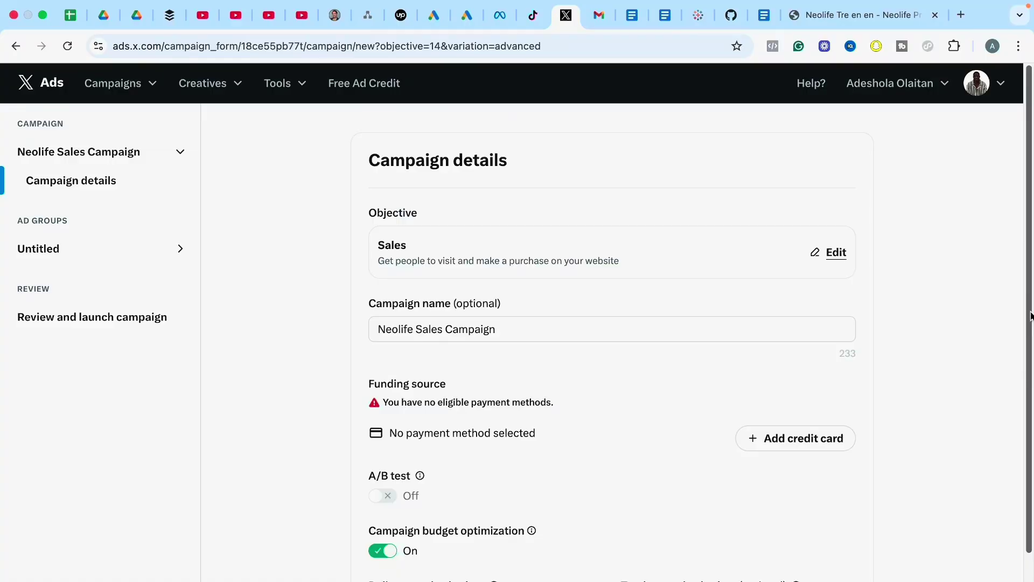
pyautogui.scroll(-3, 1024, 372)
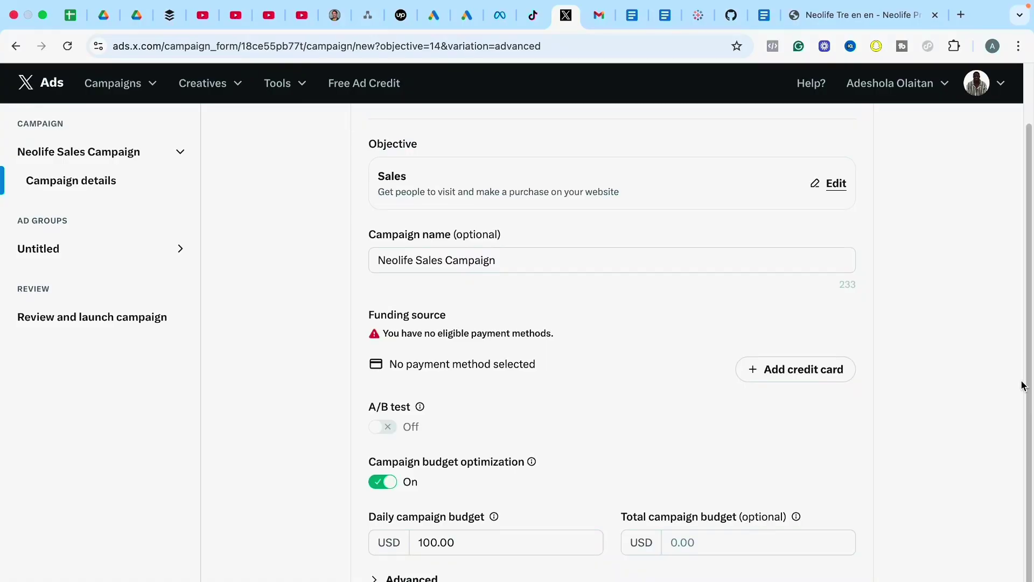
pyautogui.scroll(-2, 465, 501)
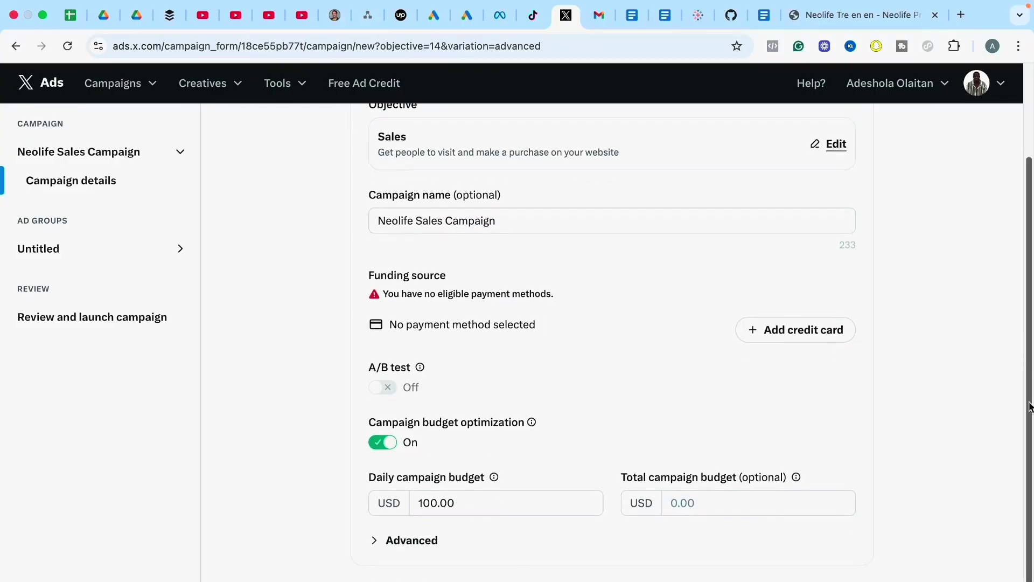
pyautogui.click(376, 542)
pyautogui.scroll(-2, 1029, 376)
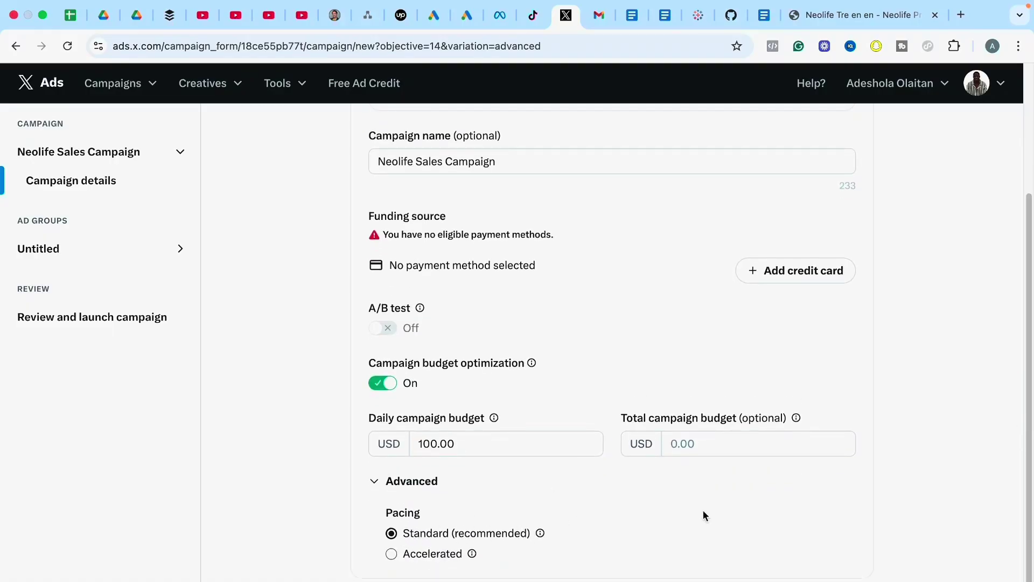
pyautogui.click(993, 572)
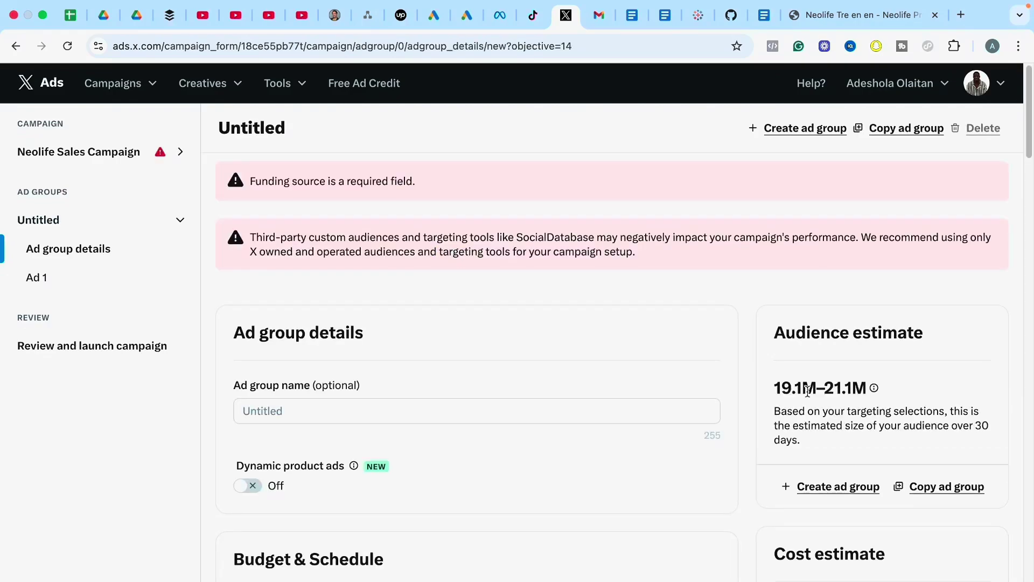
# Step: Name the ad group 'Neolife Sales Campaign' and bring Budget & Schedule into view
pyautogui.scroll(-3, 1023, 156)
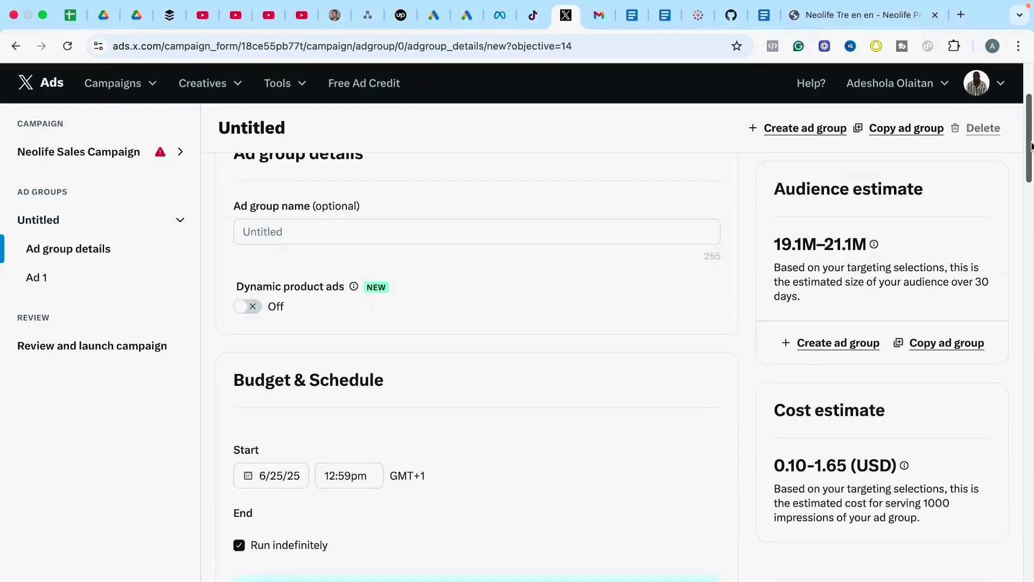
pyautogui.moveTo(1030, 145); pyautogui.dragTo(1030, 132)
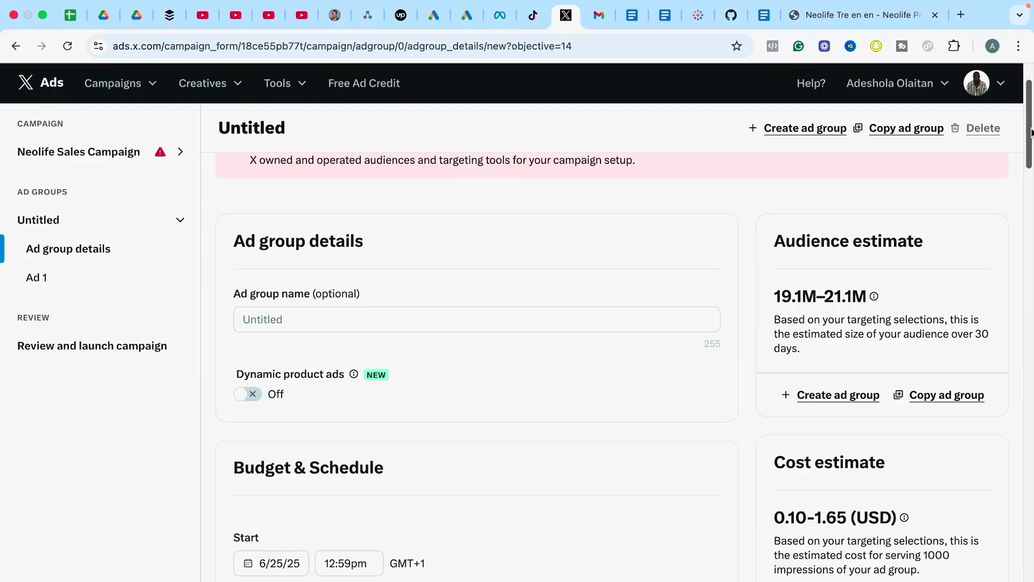
pyautogui.click(401, 323)
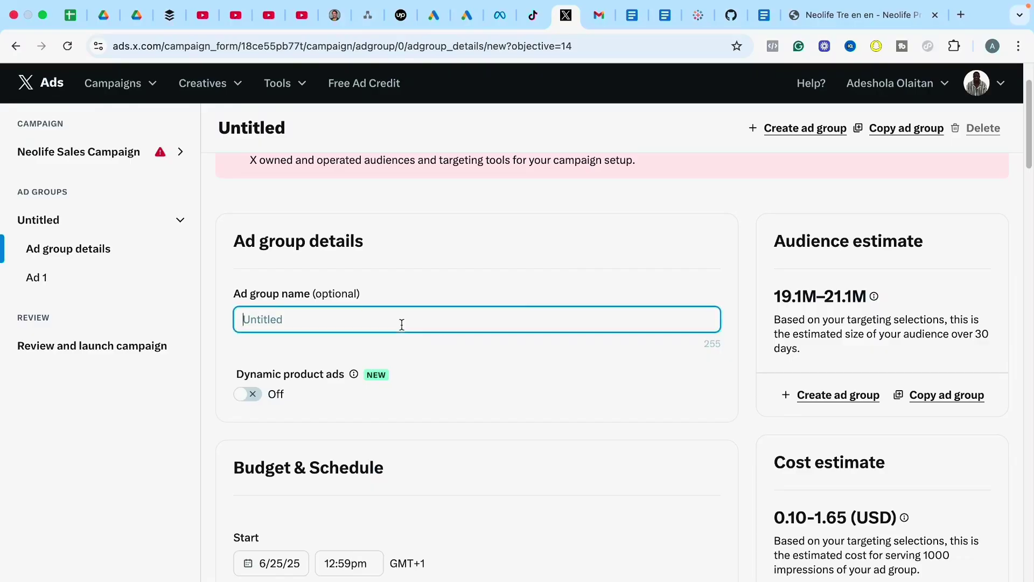
pyautogui.press('super+v')
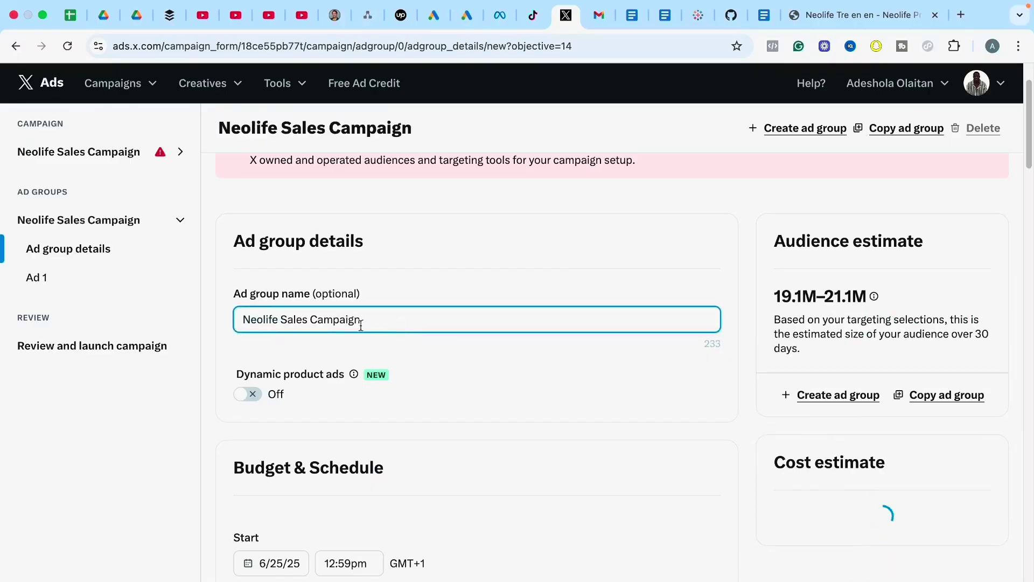
pyautogui.scroll(-1, 1028, 159)
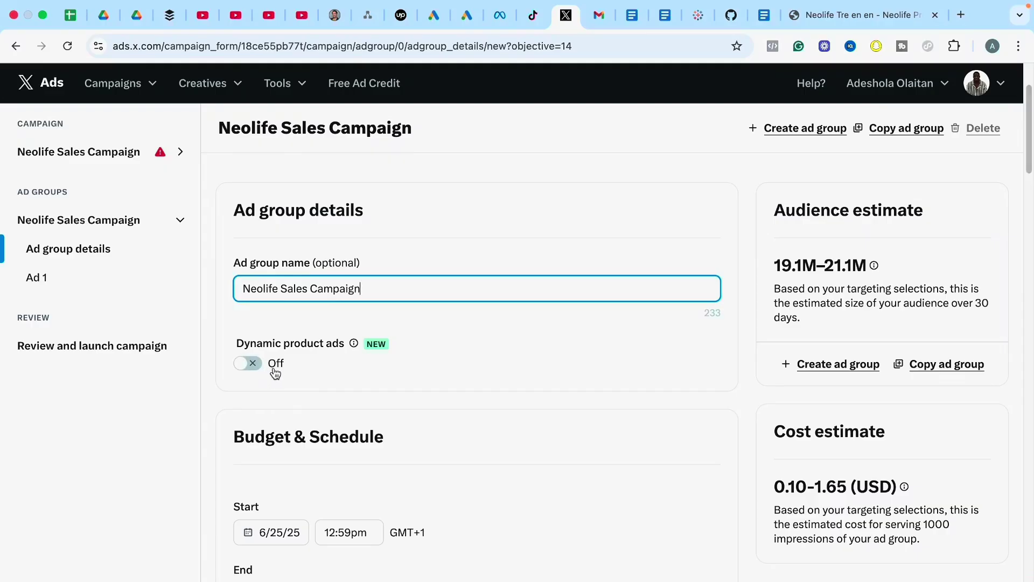
pyautogui.moveTo(1028, 157); pyautogui.dragTo(1029, 175)
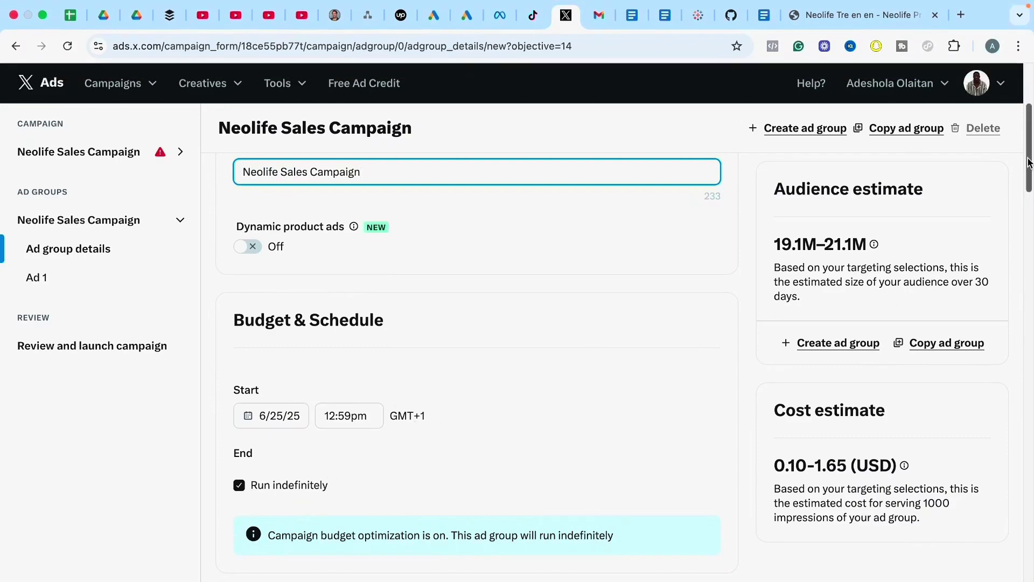
pyautogui.moveTo(1029, 162); pyautogui.dragTo(1029, 176)
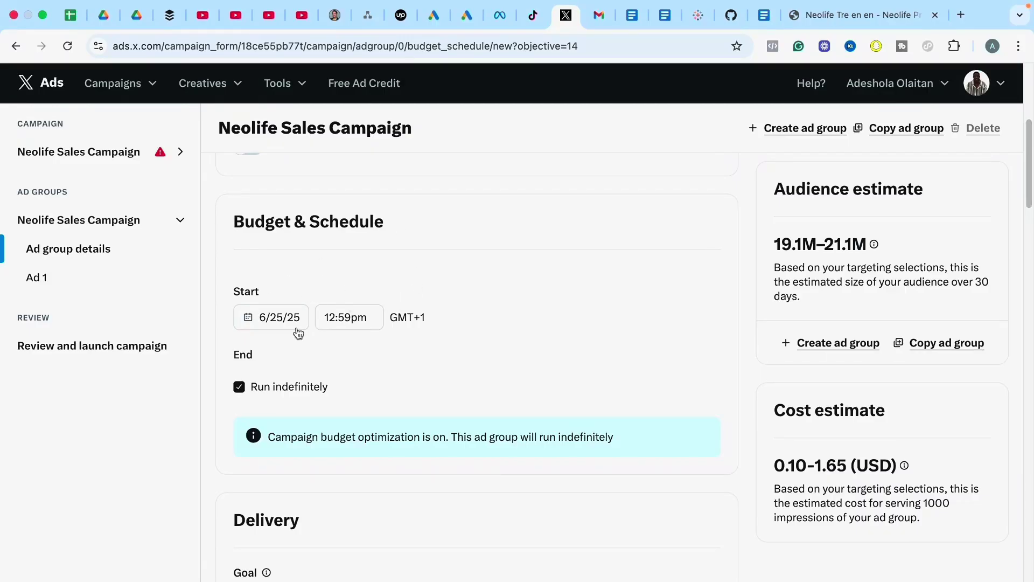
# Step: Set the ad group to end on 7/21/25 at 12:00am instead of running indefinitely
pyautogui.click(240, 388)
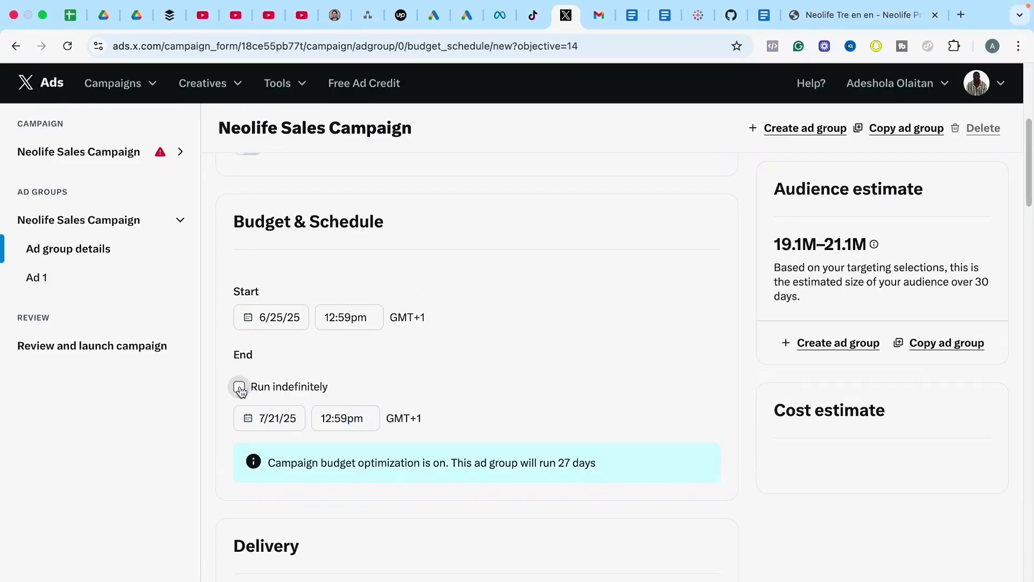
pyautogui.click(288, 420)
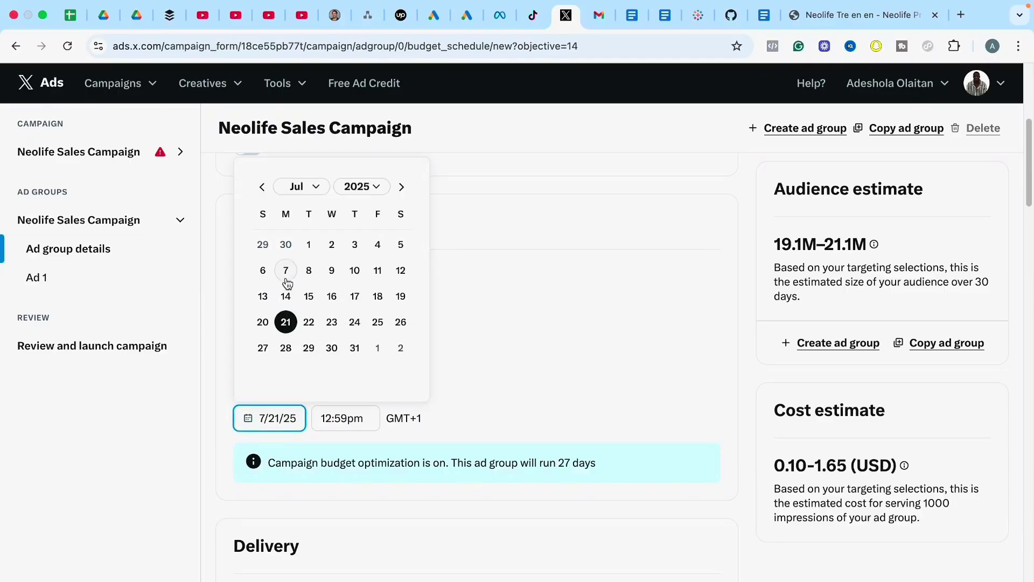
pyautogui.click(286, 323)
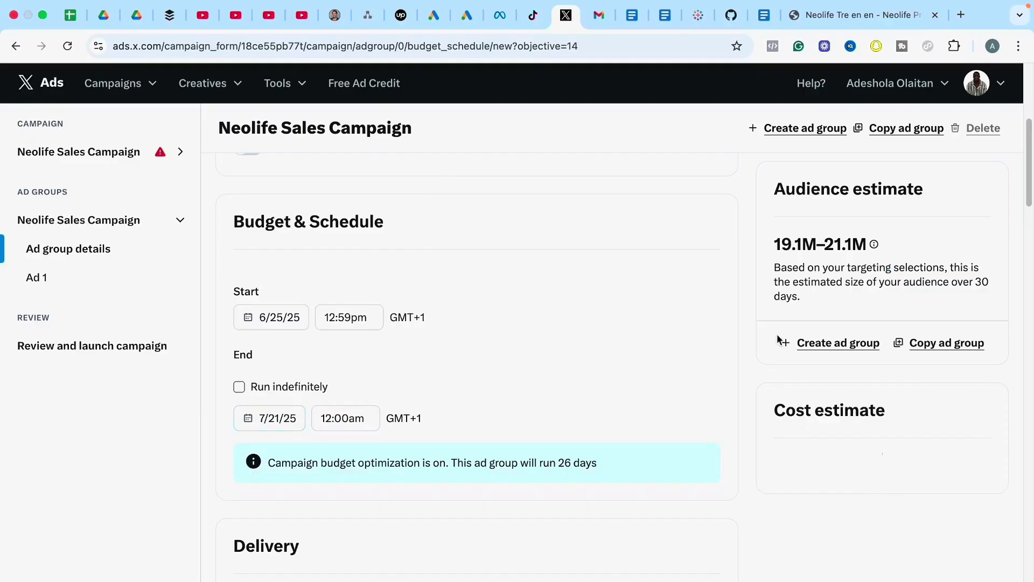
pyautogui.moveTo(1030, 184); pyautogui.dragTo(1029, 237)
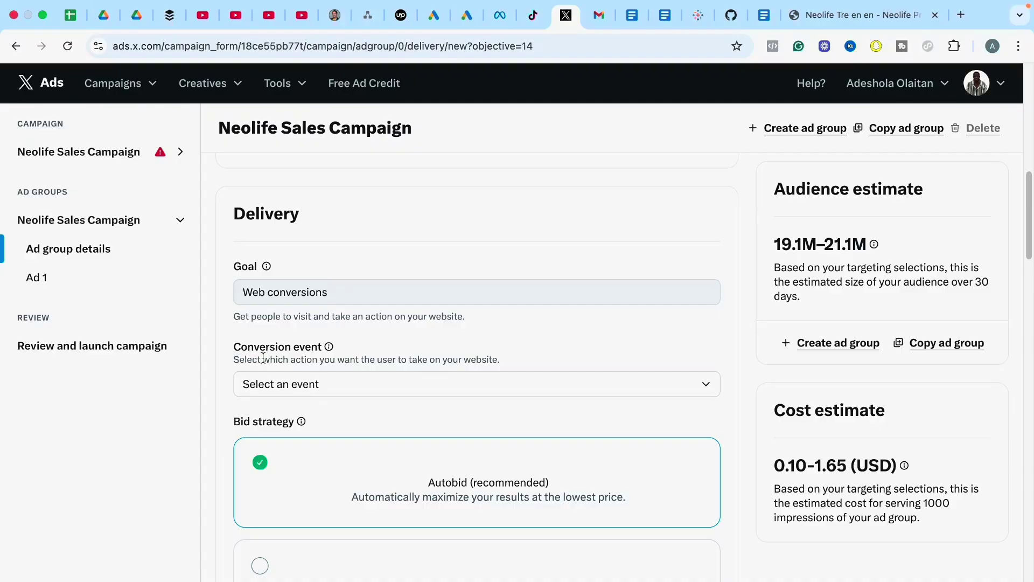
pyautogui.click(286, 392)
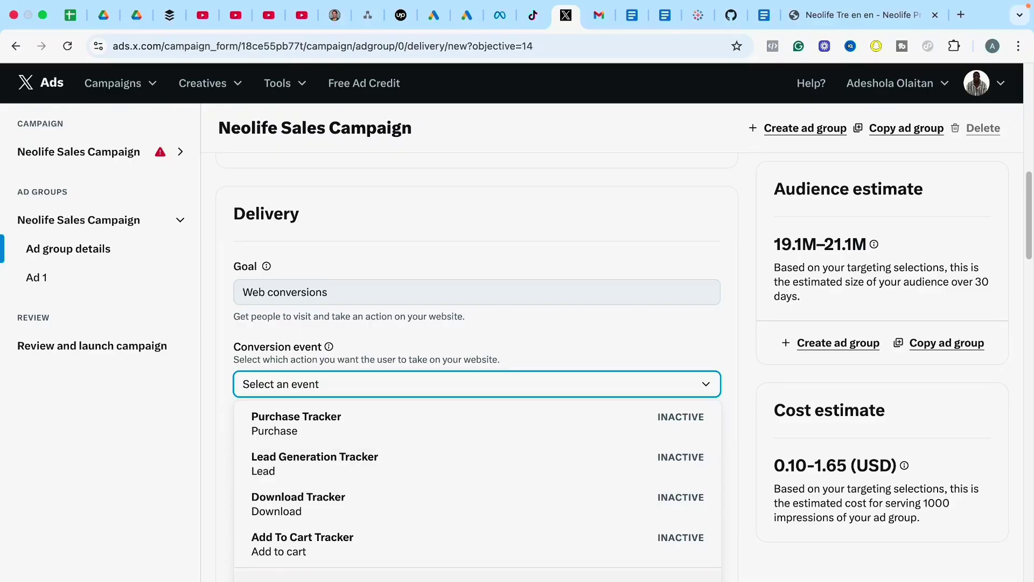
pyautogui.click(341, 430)
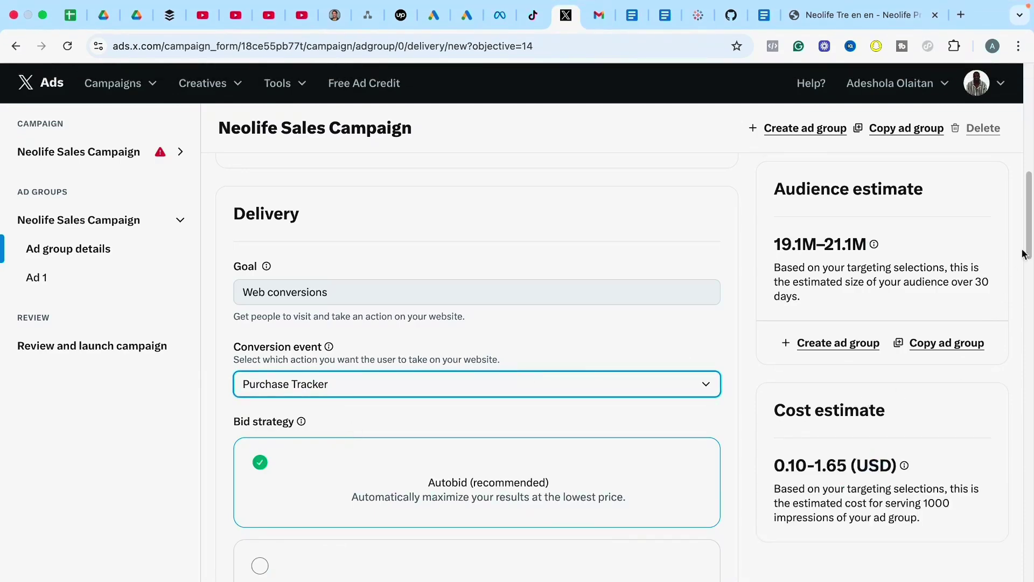
pyautogui.scroll(-5, 497, 303)
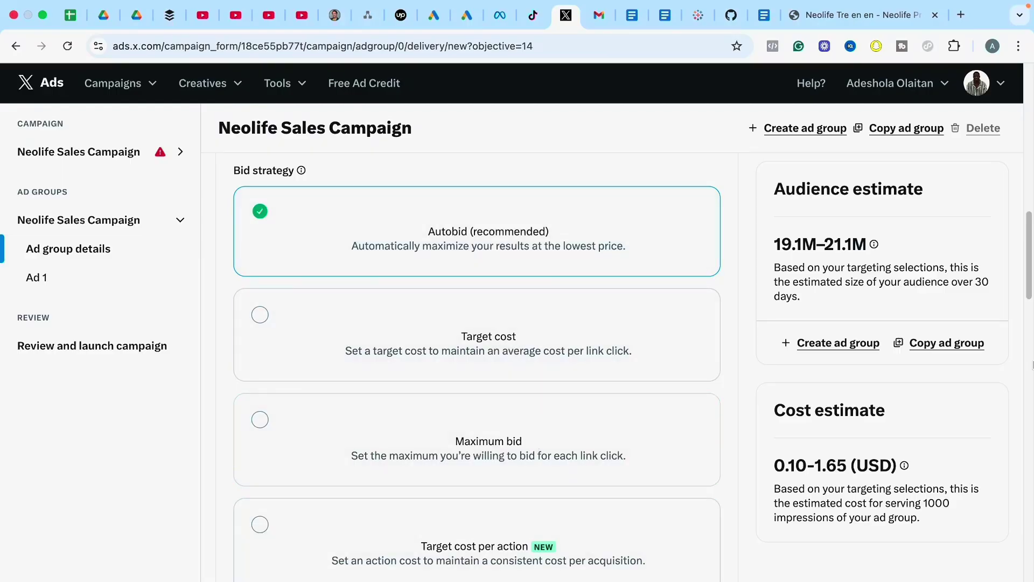
pyautogui.moveTo(1029, 291); pyautogui.dragTo(1029, 308)
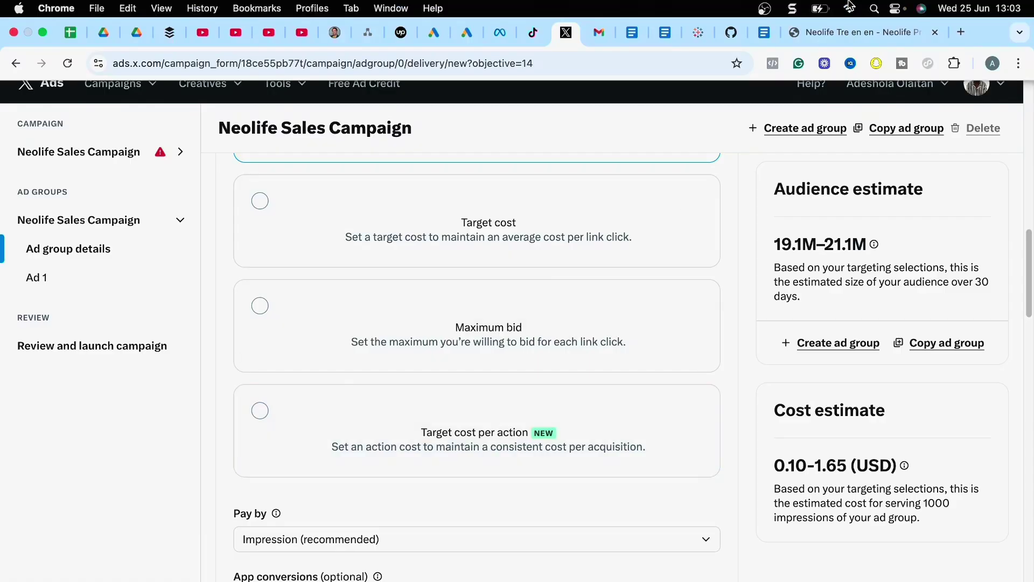
pyautogui.moveTo(1029, 278); pyautogui.dragTo(1028, 236)
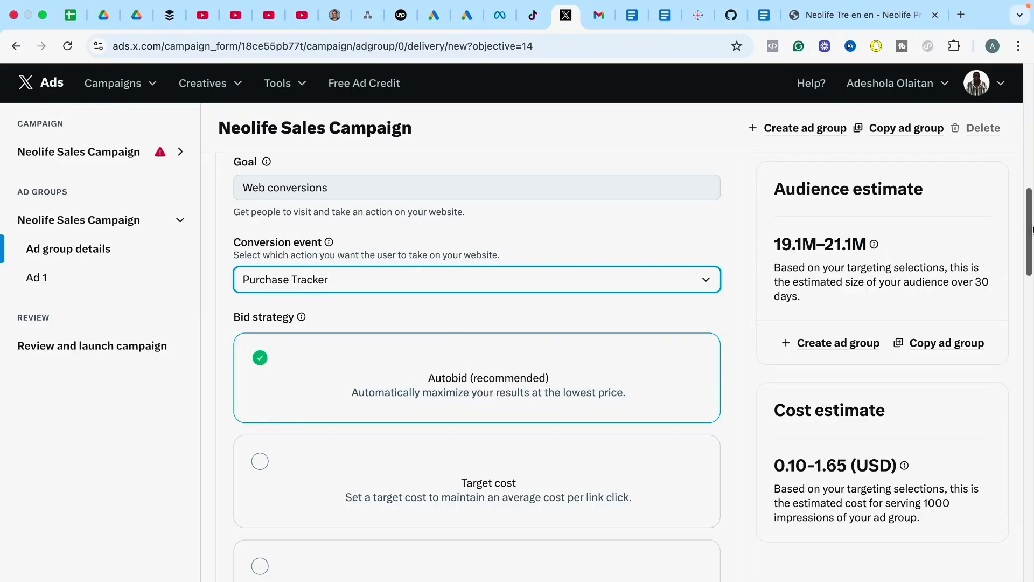
# Step: Keep Impression (recommended) as the Pay by option and scroll to Placements
pyautogui.moveTo(1030, 232); pyautogui.dragTo(1031, 309)
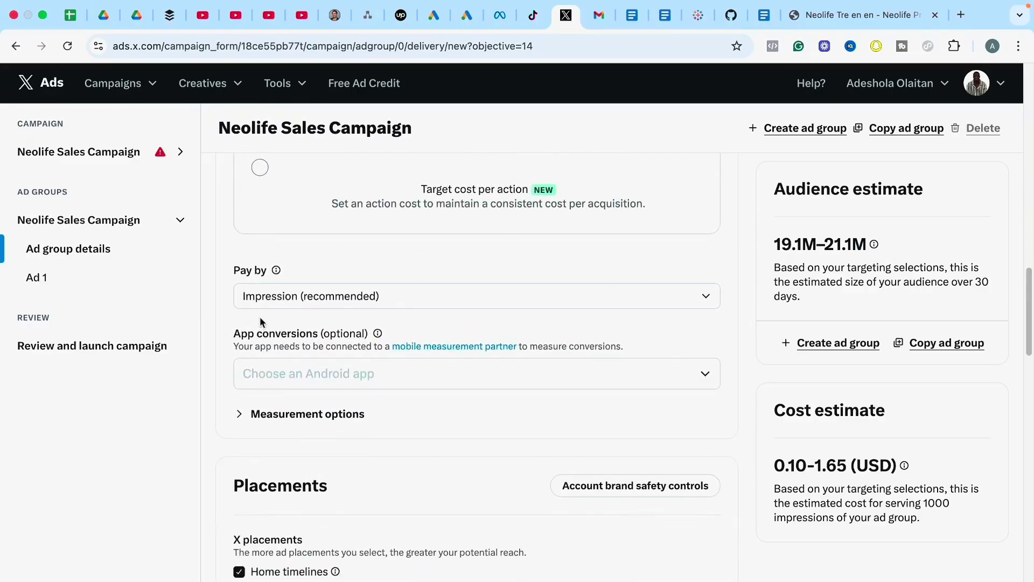
pyautogui.click(306, 297)
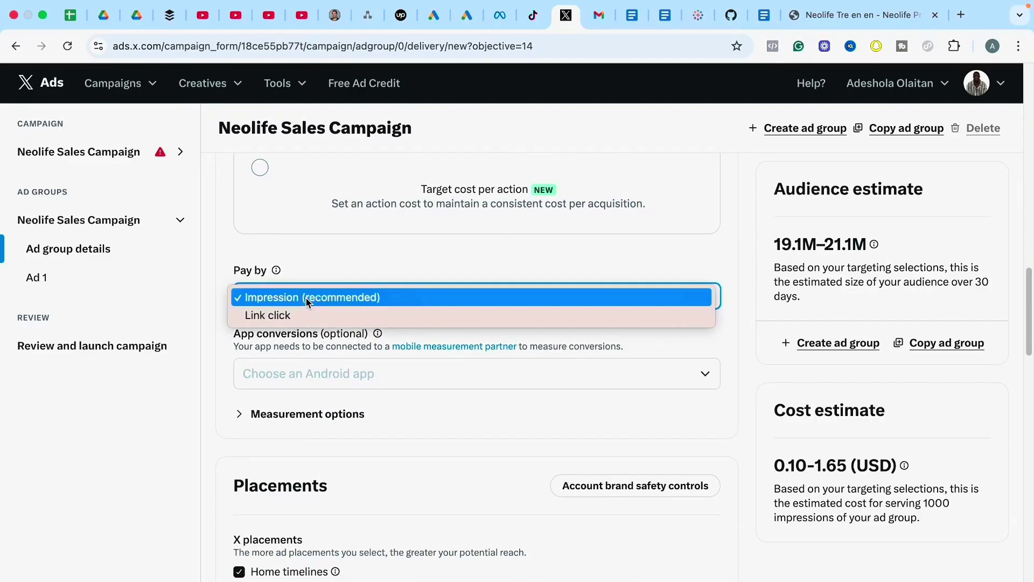
pyautogui.click(407, 270)
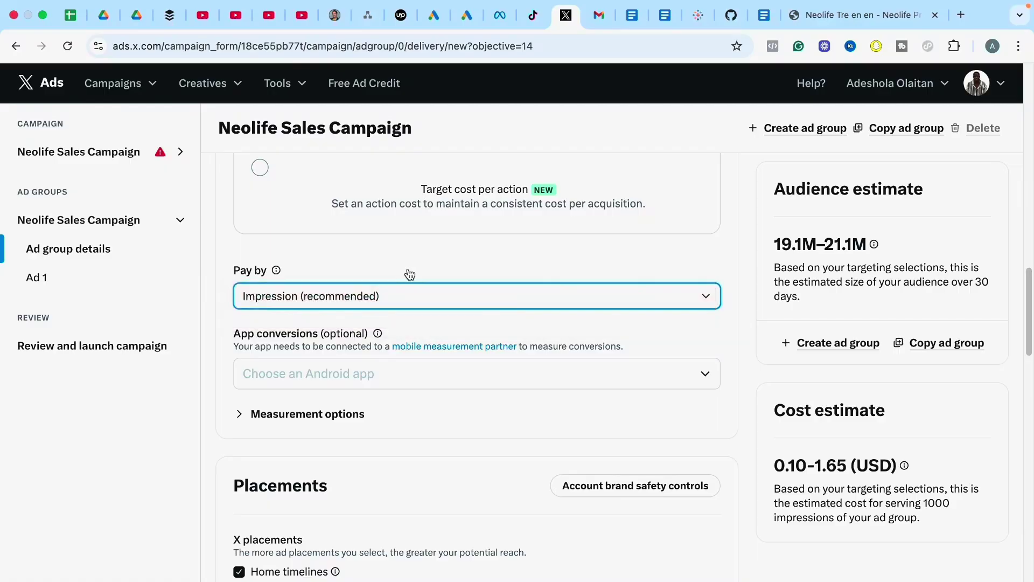
pyautogui.moveTo(1030, 303); pyautogui.dragTo(1029, 347)
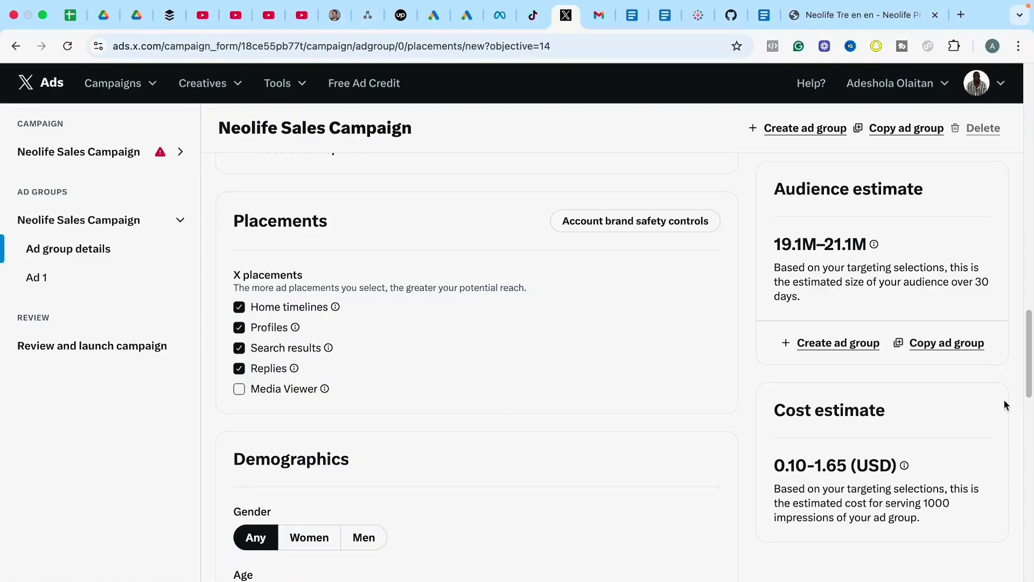
# Step: Limit the age targeting to an age range of 35 to 49
pyautogui.moveTo(1029, 370); pyautogui.dragTo(1028, 407)
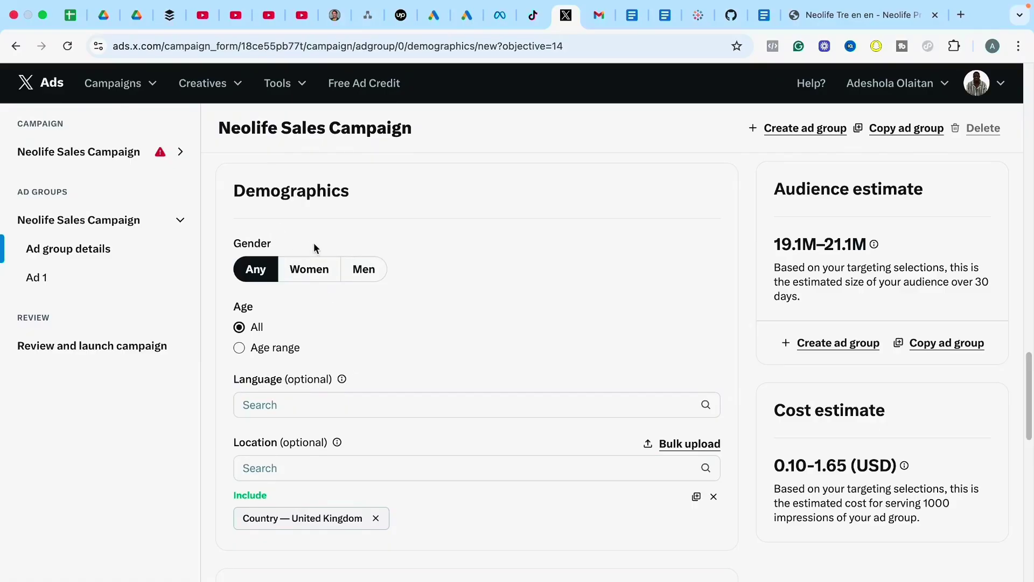
pyautogui.click(240, 348)
pyautogui.click(317, 389)
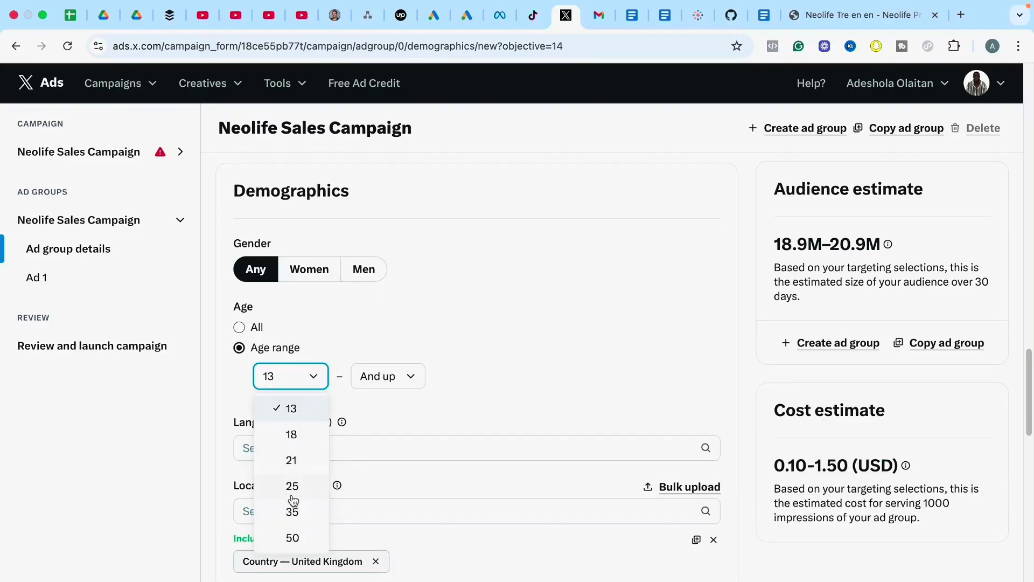
pyautogui.click(295, 510)
pyautogui.click(397, 384)
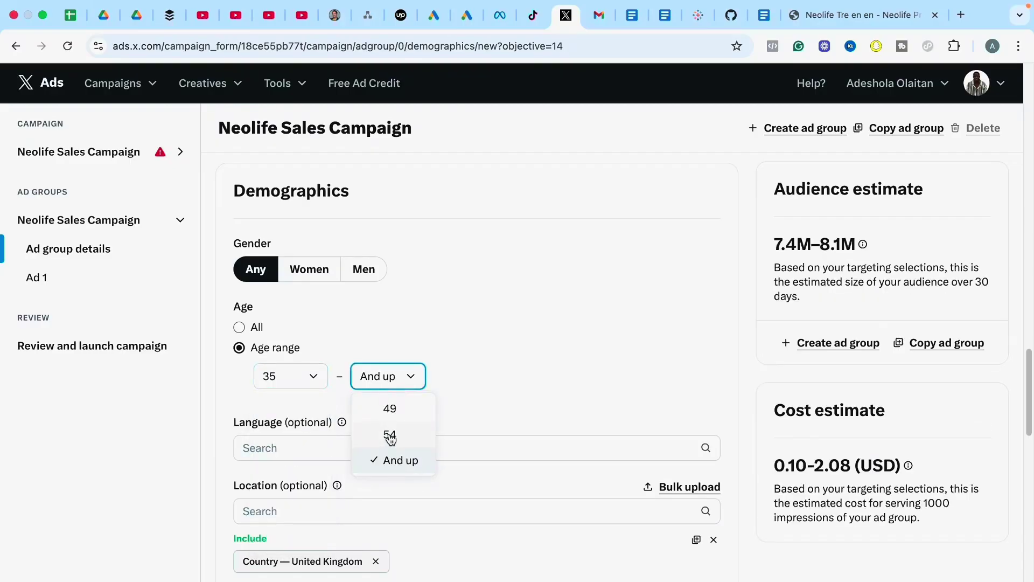
pyautogui.click(391, 410)
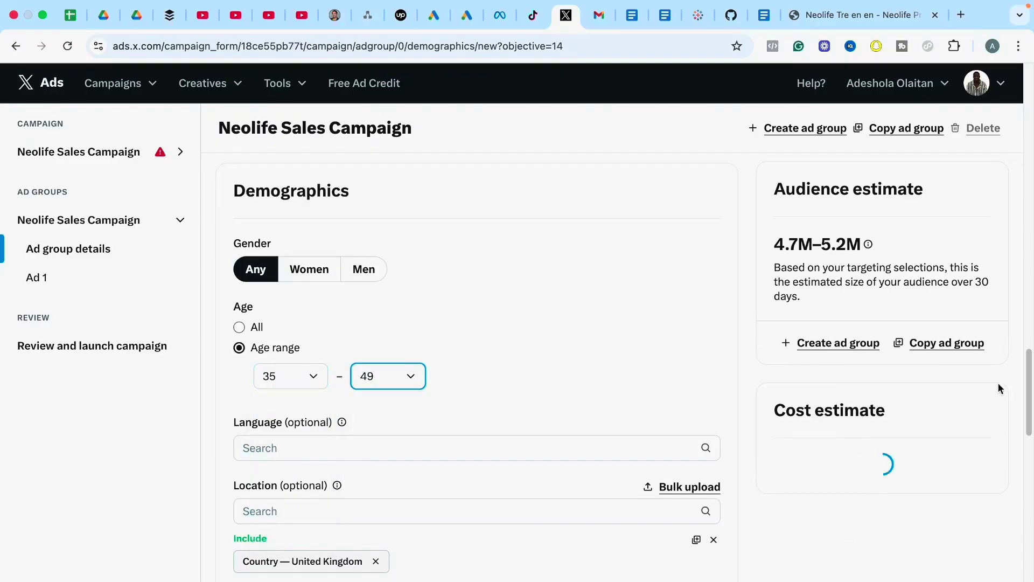
pyautogui.scroll(-3, 458, 448)
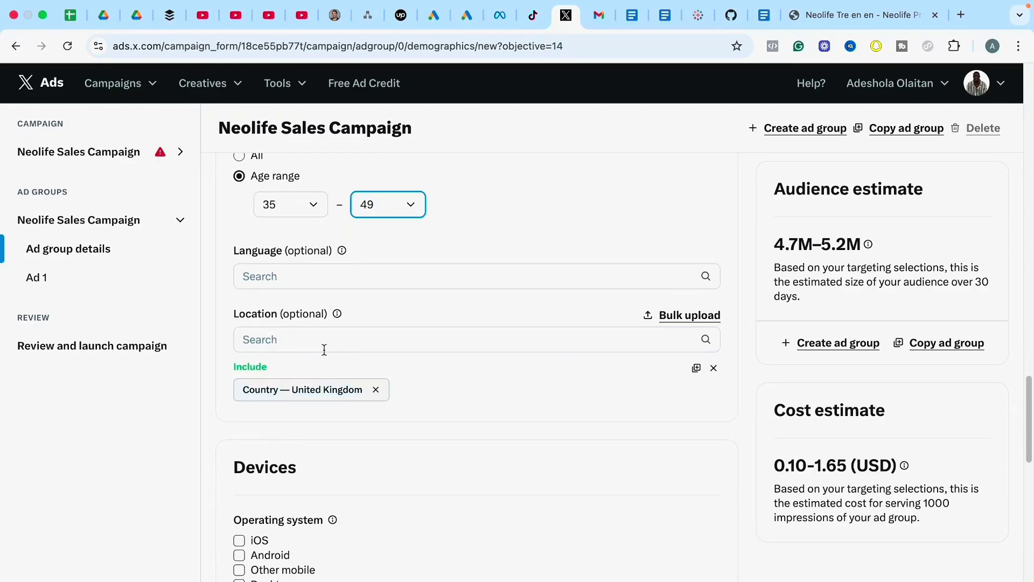
# Step: Scroll past the unchanged Devices and Audiences options down to Targeting features
pyautogui.scroll(-2, 1028, 425)
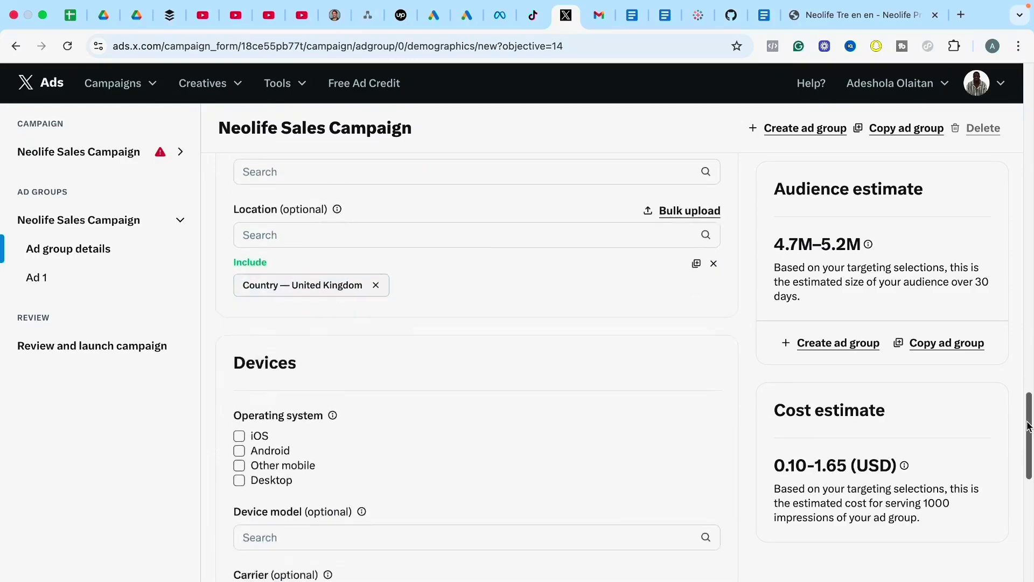
pyautogui.scroll(-3, 1029, 426)
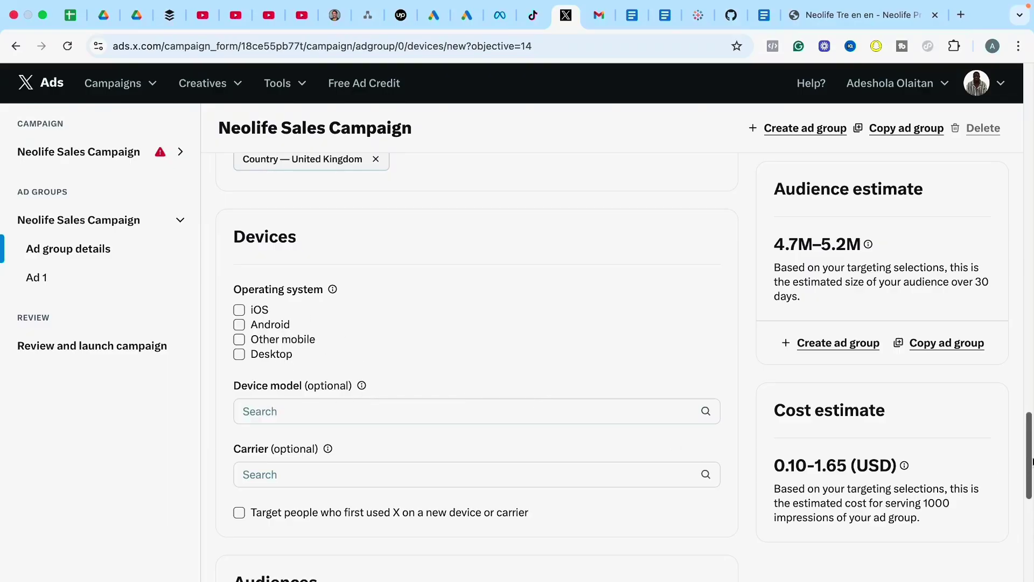
pyautogui.moveTo(1030, 462); pyautogui.dragTo(1029, 516)
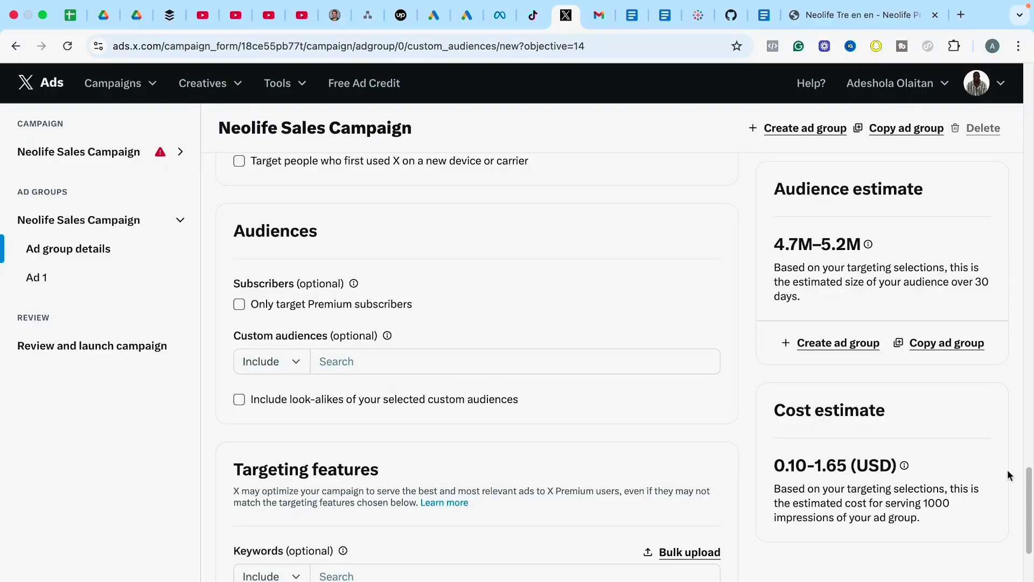
pyautogui.moveTo(1027, 484); pyautogui.dragTo(1029, 525)
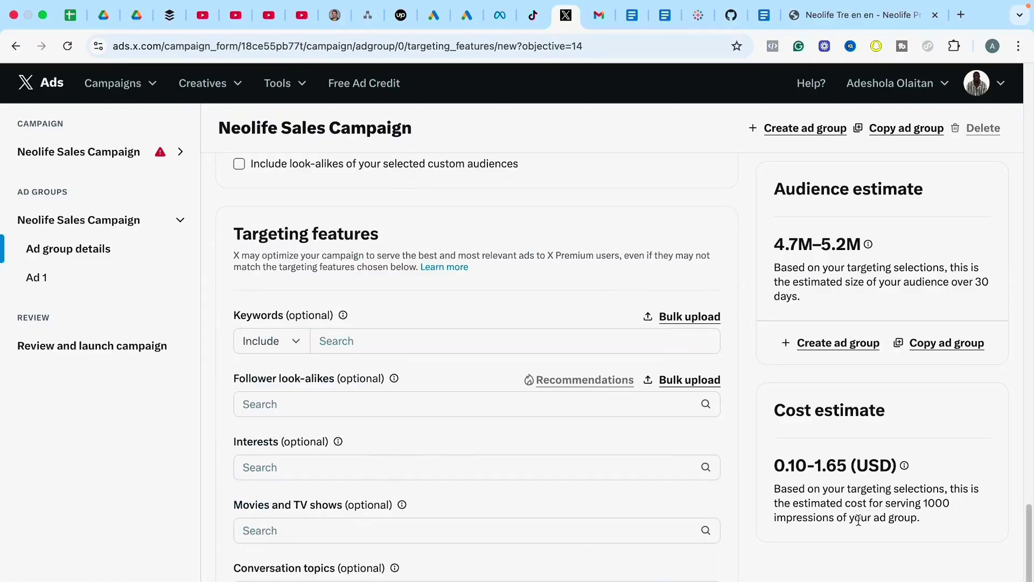
pyautogui.scroll(-2, 1029, 521)
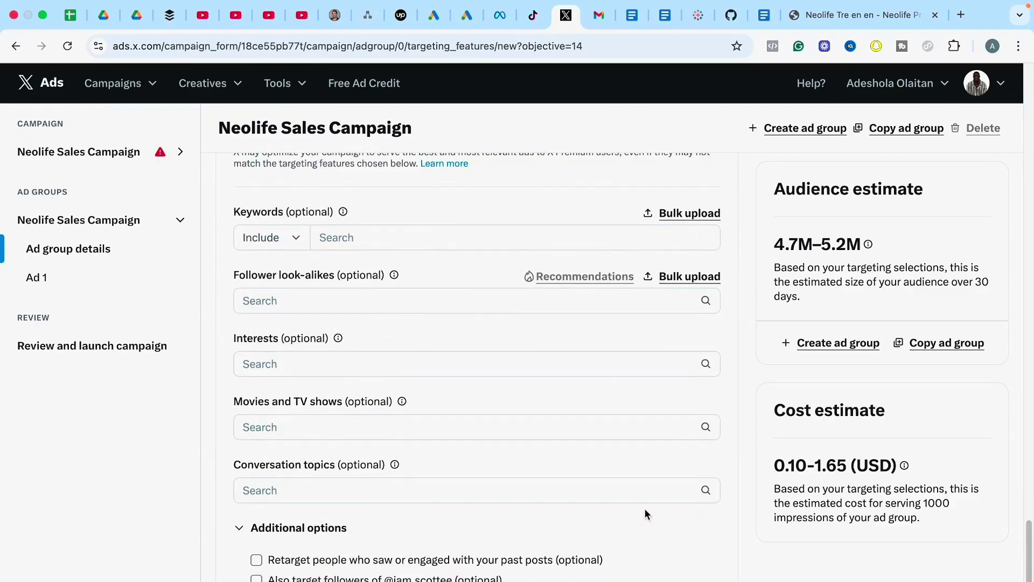
# Step: Add the Health — Health news and general info interest to the targeting
pyautogui.click(371, 369)
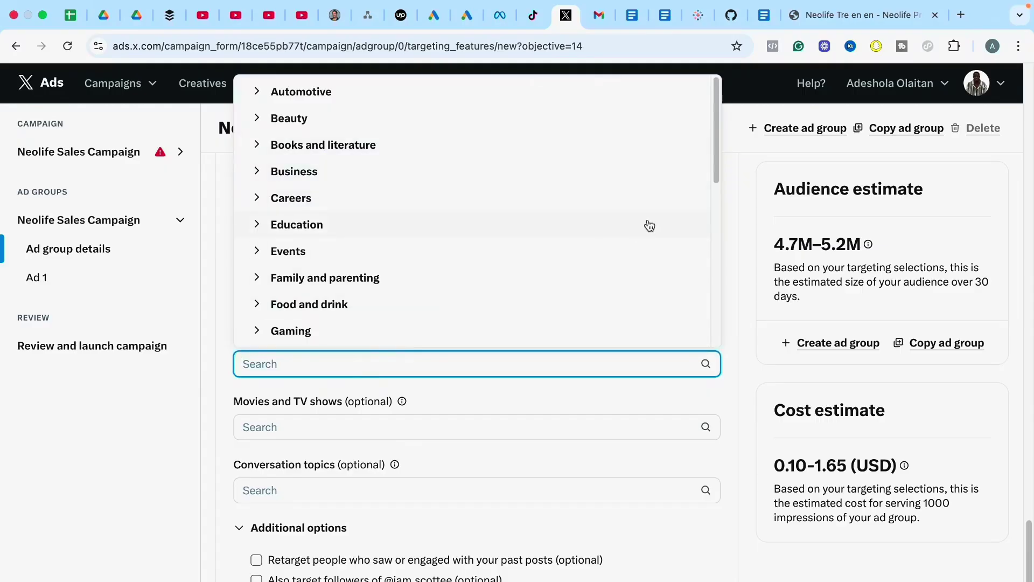
pyautogui.scroll(-3, 717, 167)
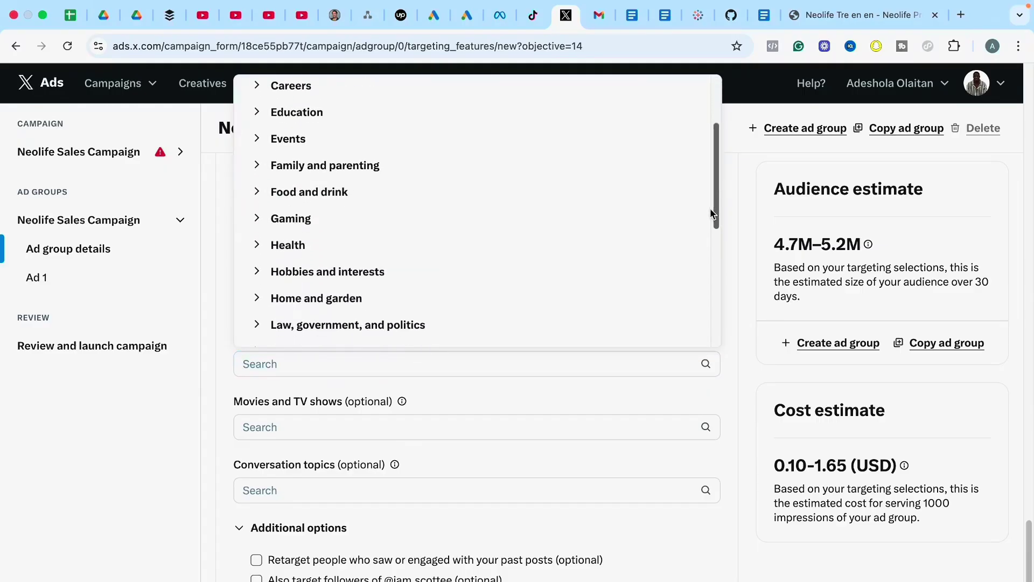
pyautogui.click(256, 248)
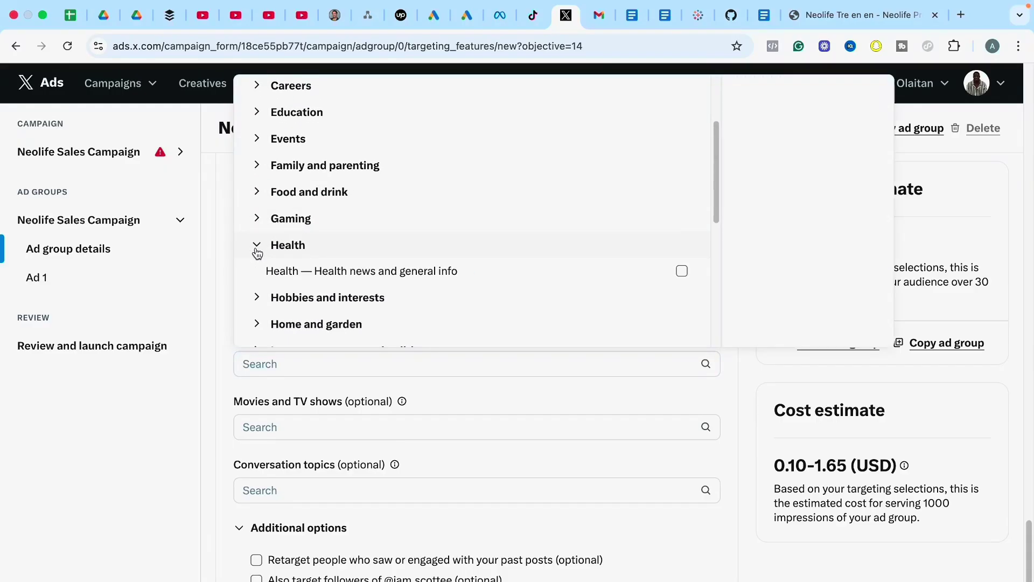
pyautogui.moveTo(273, 276)
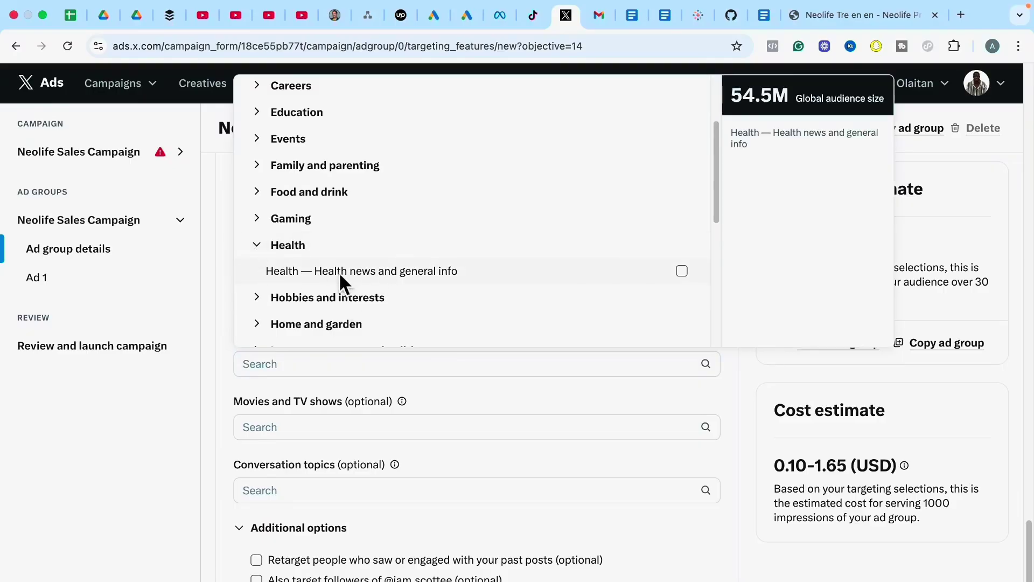
pyautogui.click(682, 270)
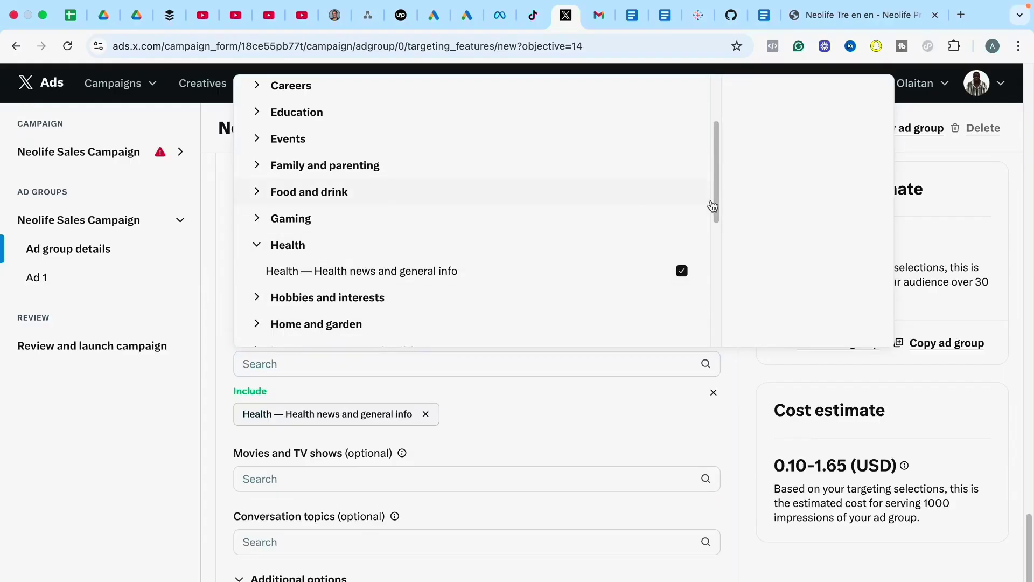
pyautogui.moveTo(713, 198); pyautogui.dragTo(697, 238)
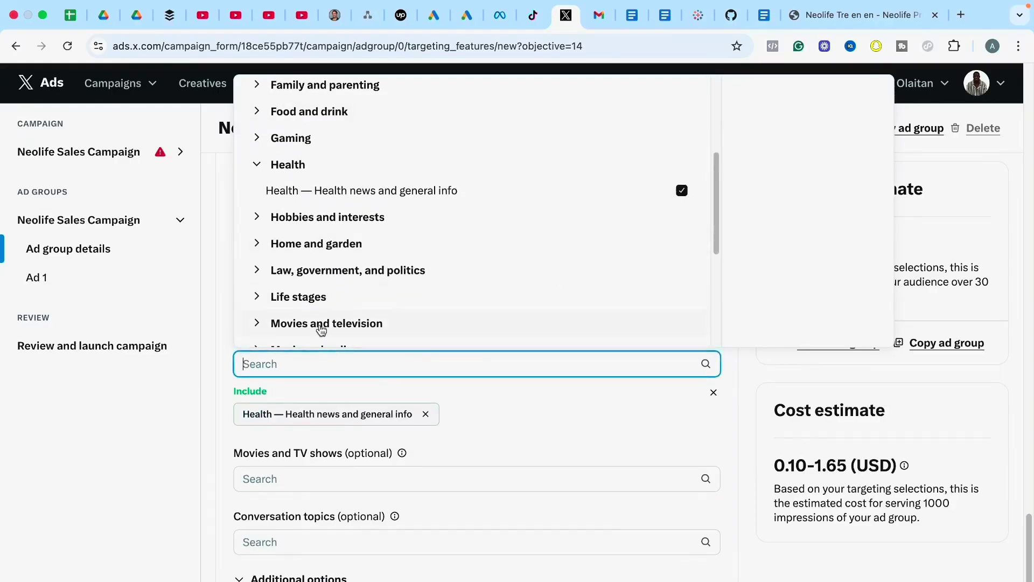
# Step: Add the Life stages interests Dads, Moms and Newlyweds, then close the interests list
pyautogui.click(258, 297)
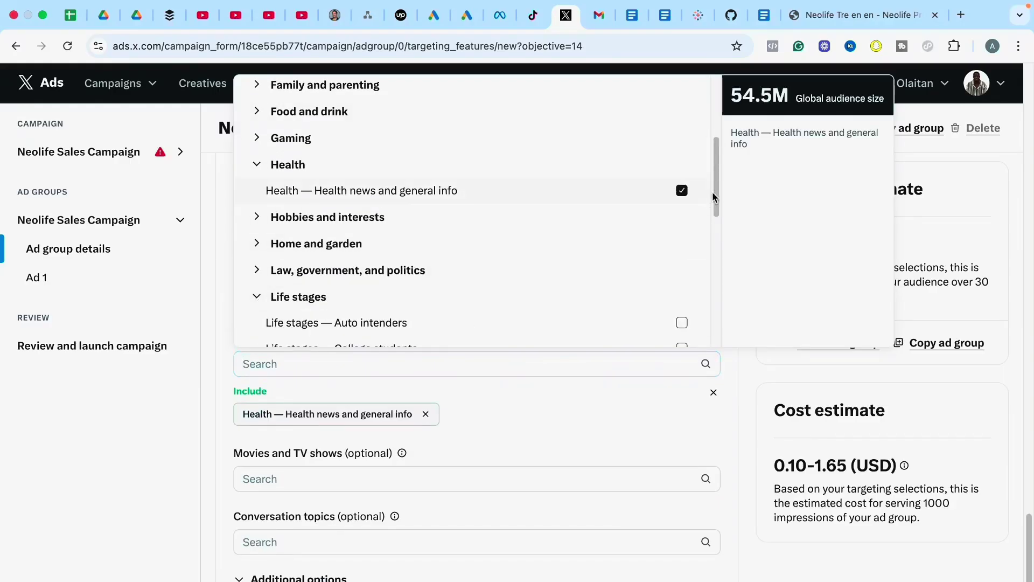
pyautogui.moveTo(715, 199); pyautogui.dragTo(712, 243)
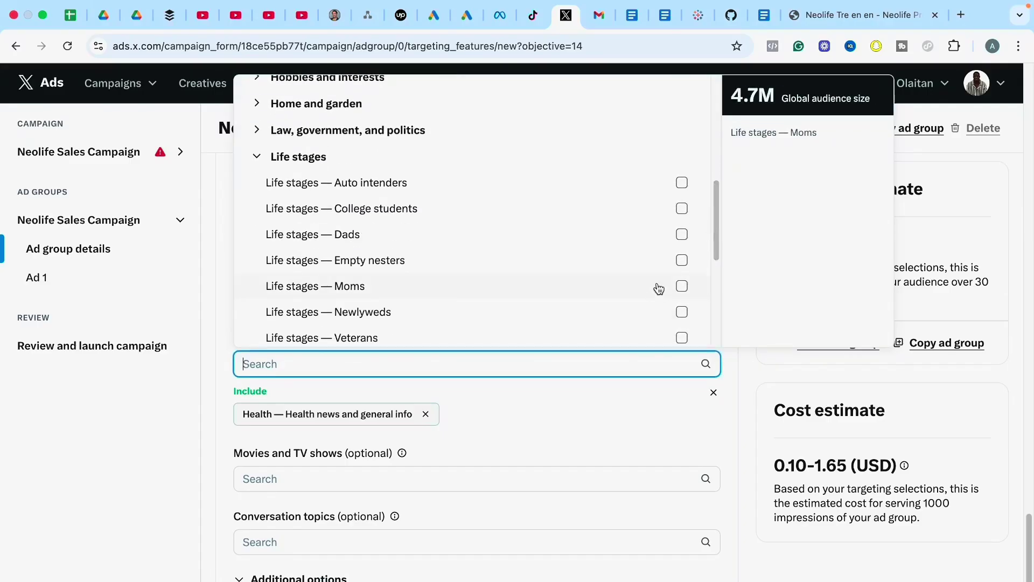
pyautogui.click(681, 235)
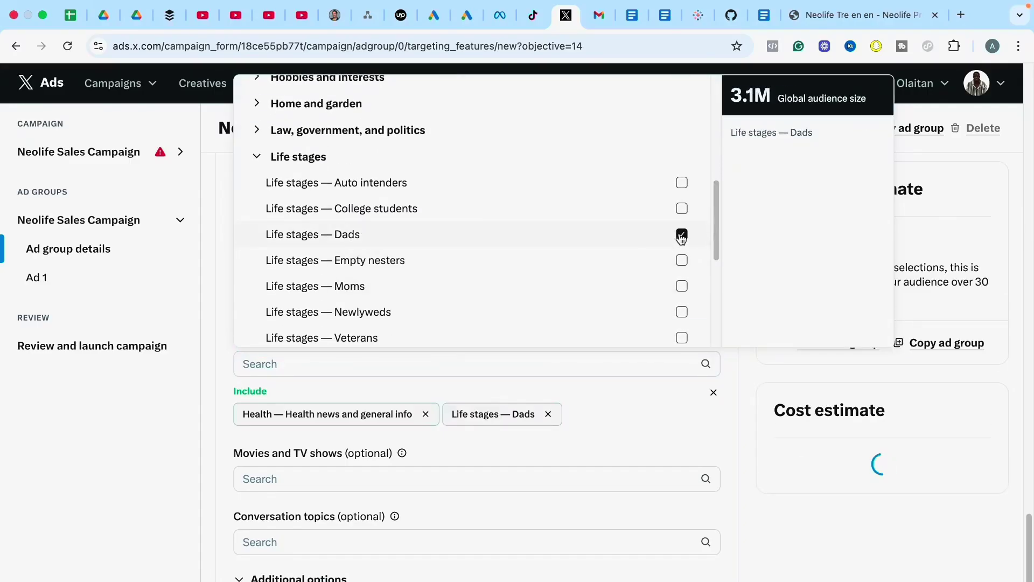
pyautogui.click(681, 286)
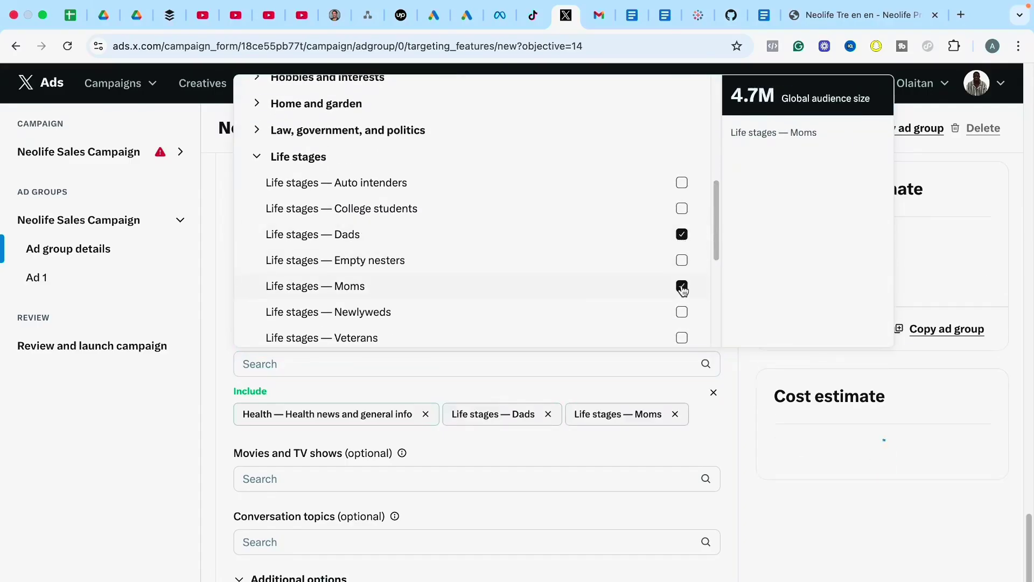
pyautogui.click(682, 317)
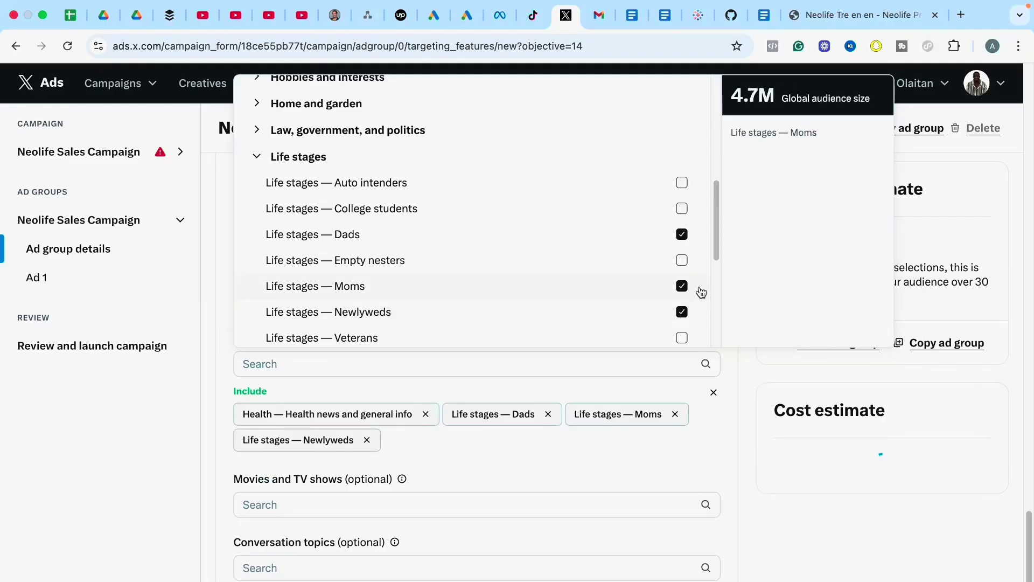
pyautogui.click(536, 459)
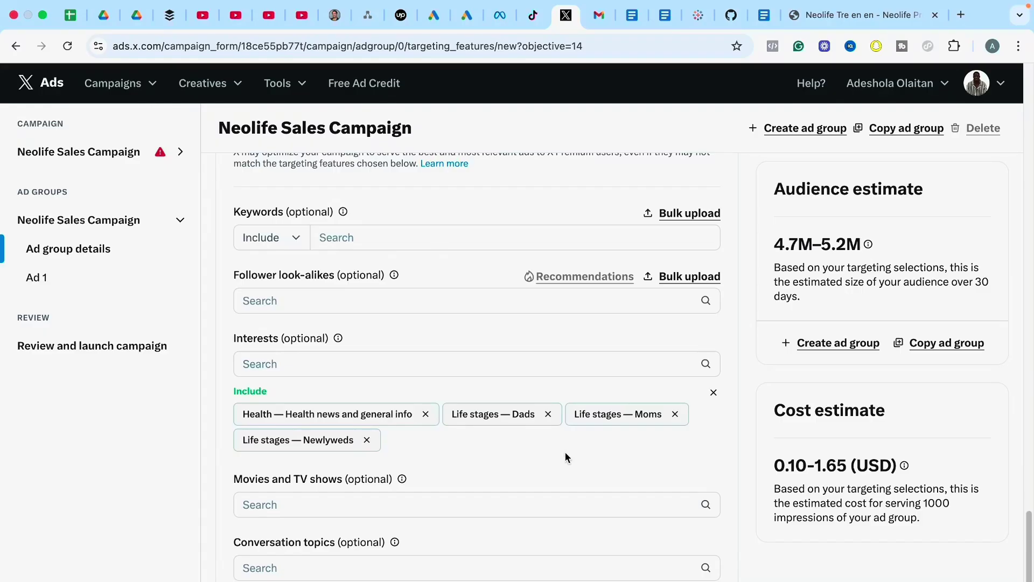
# Step: Search the conversation topics for 'travel' to find travel-related topics
pyautogui.scroll(-3, 1029, 525)
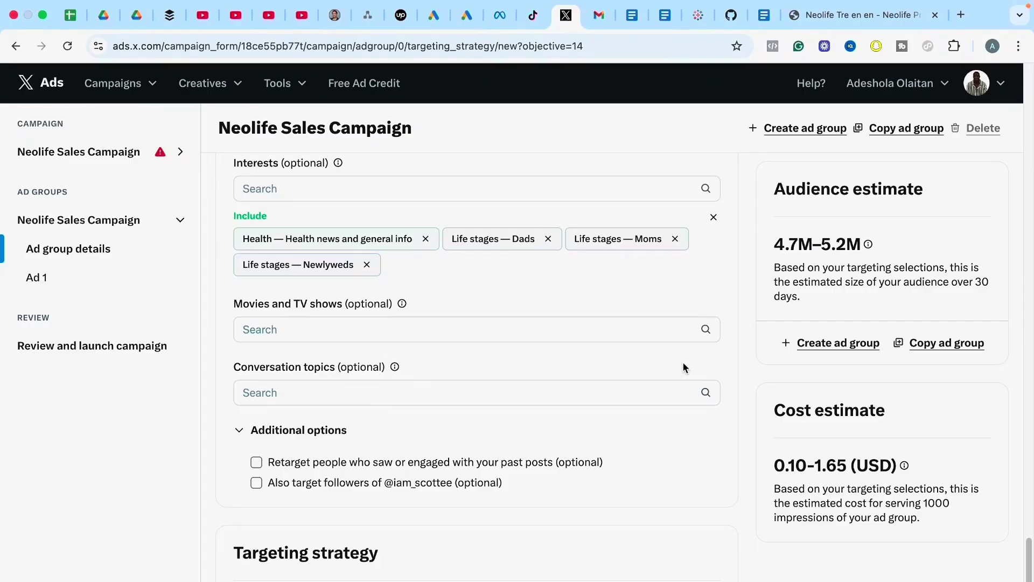
pyautogui.click(561, 403)
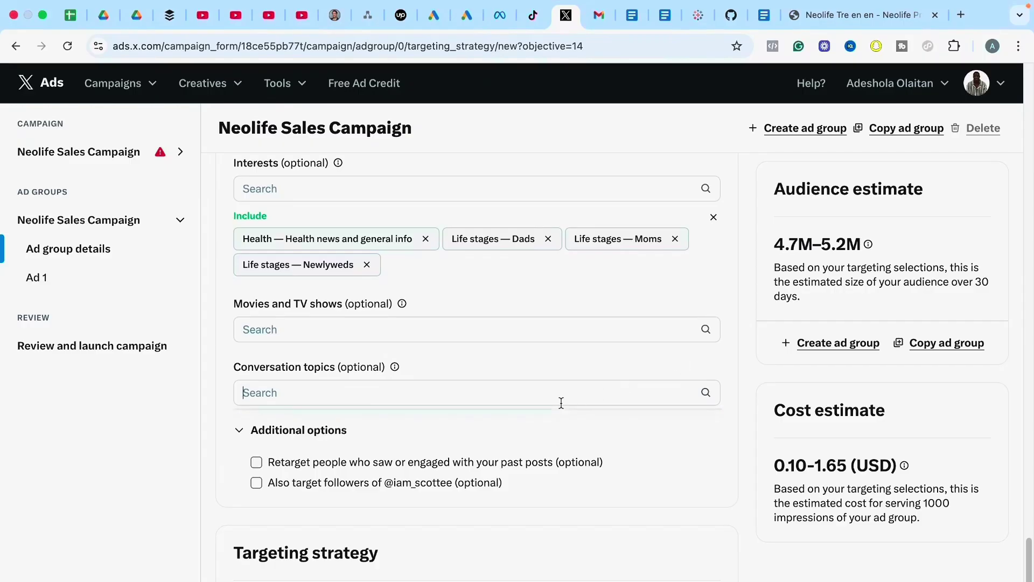
pyautogui.write('tra')
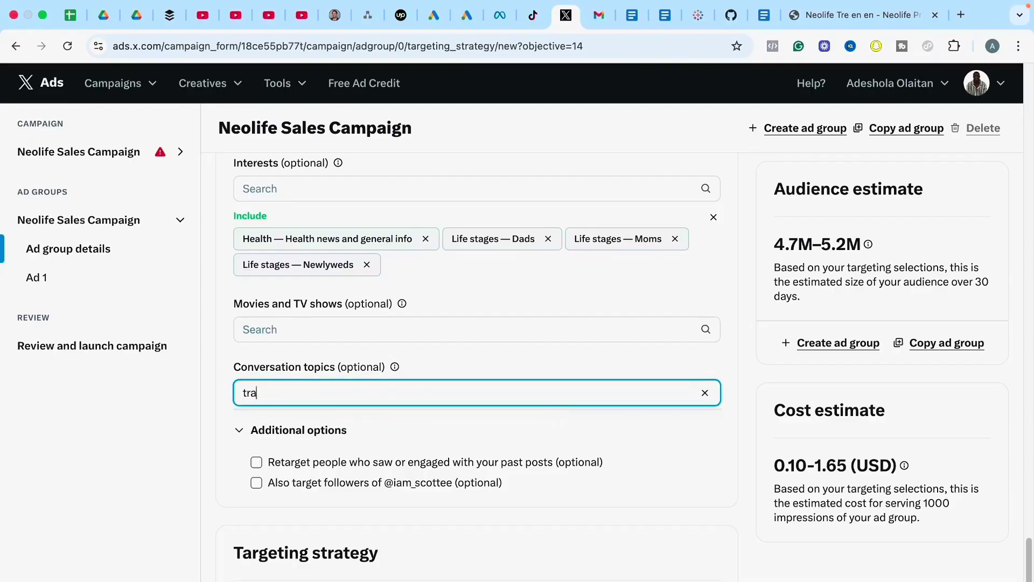
pyautogui.write('vel')
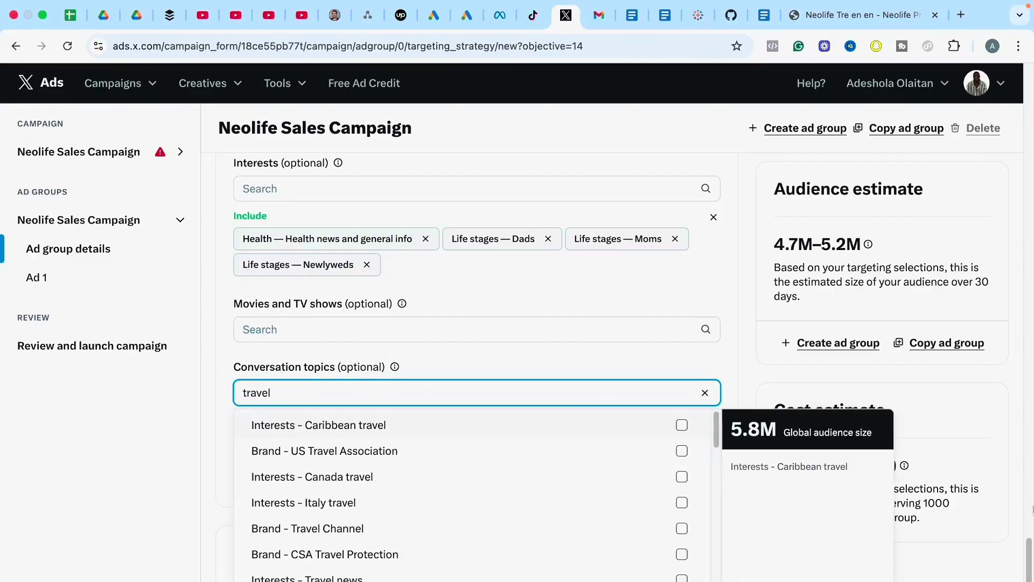
pyautogui.scroll(-1, 1032, 509)
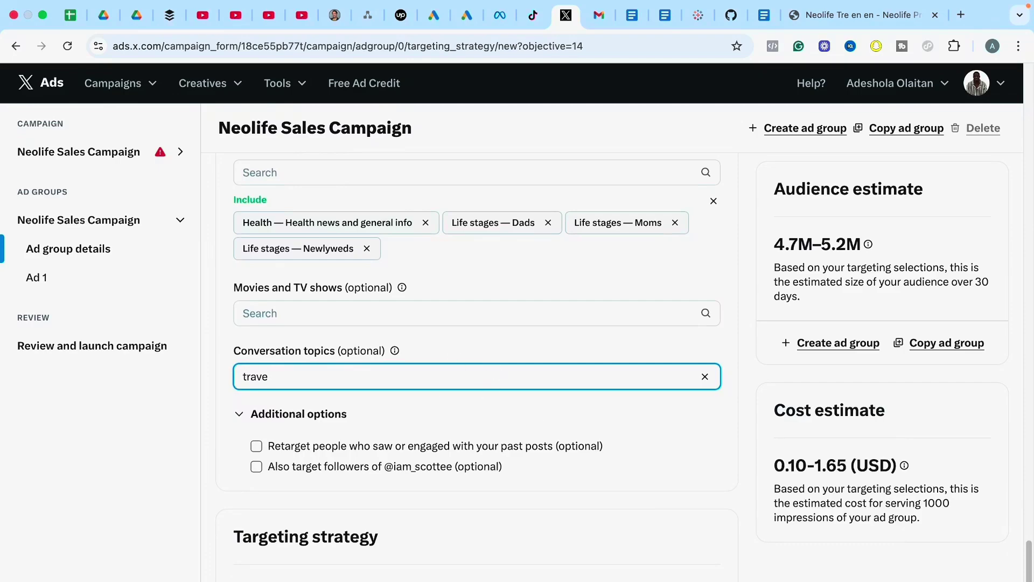
pyautogui.press('BackSpace')
pyautogui.press('BackSpace')
pyautogui.press('BackSpace')
pyautogui.press('BackSpace')
pyautogui.press('BackSpace')
pyautogui.write('travel')
pyautogui.click(704, 376)
pyautogui.write('travc')
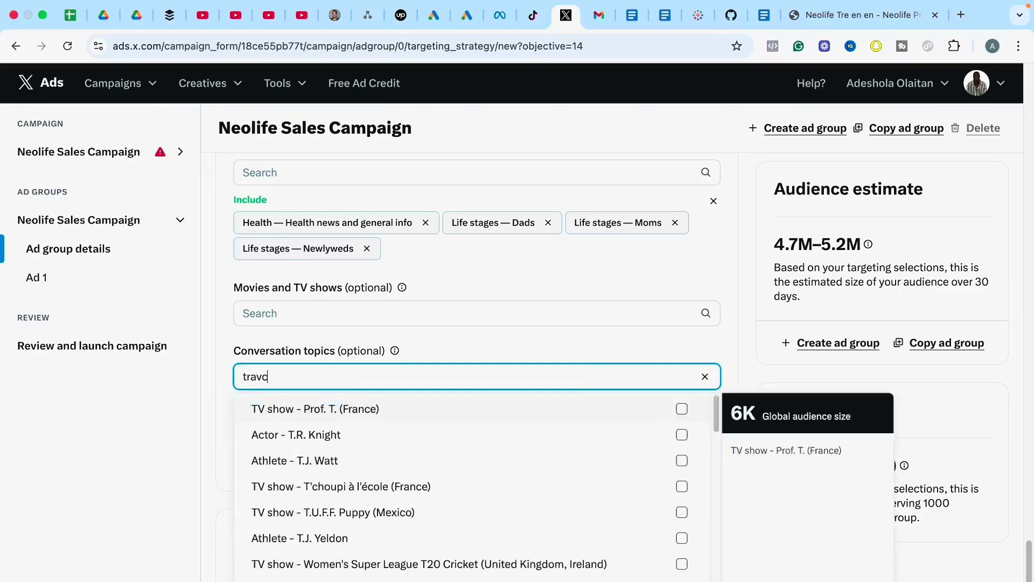
pyautogui.press('BackSpace')
pyautogui.write('el')
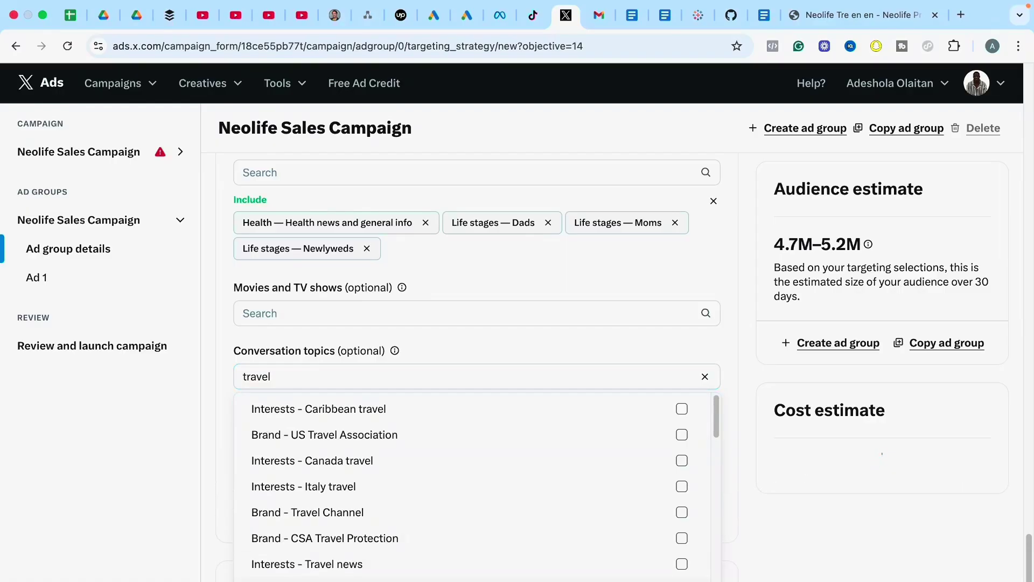
# Step: Add Lifestyle - Holiday Travel and Lifestyle - Cruise travel as topics, then clear the search
pyautogui.moveTo(714, 422); pyautogui.dragTo(716, 460)
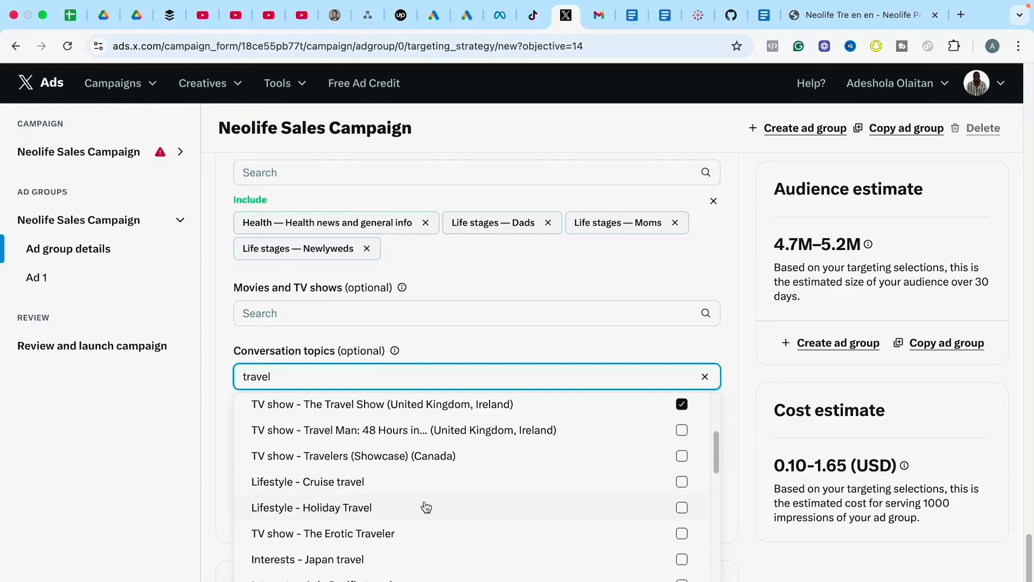
pyautogui.click(681, 508)
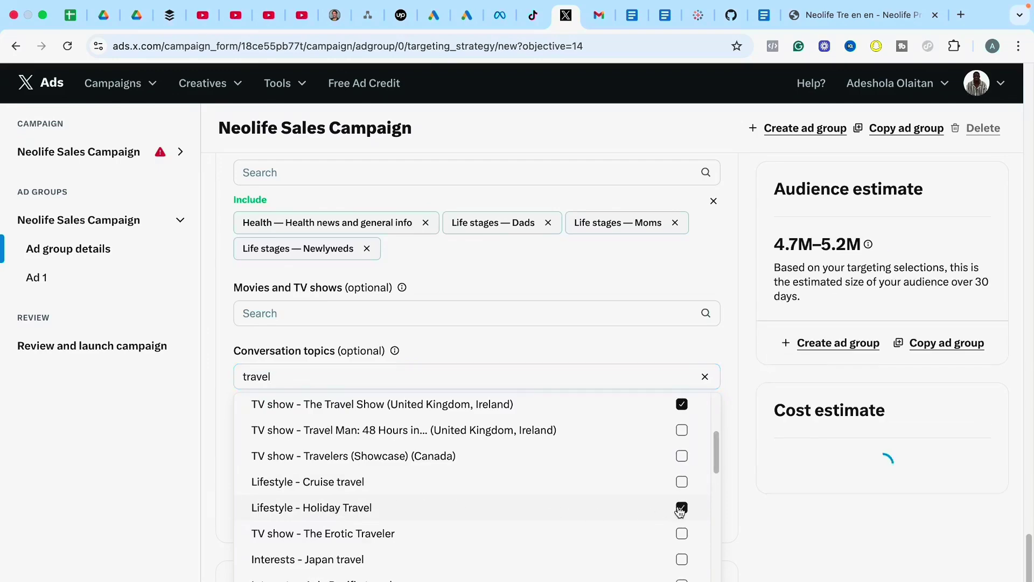
pyautogui.click(682, 482)
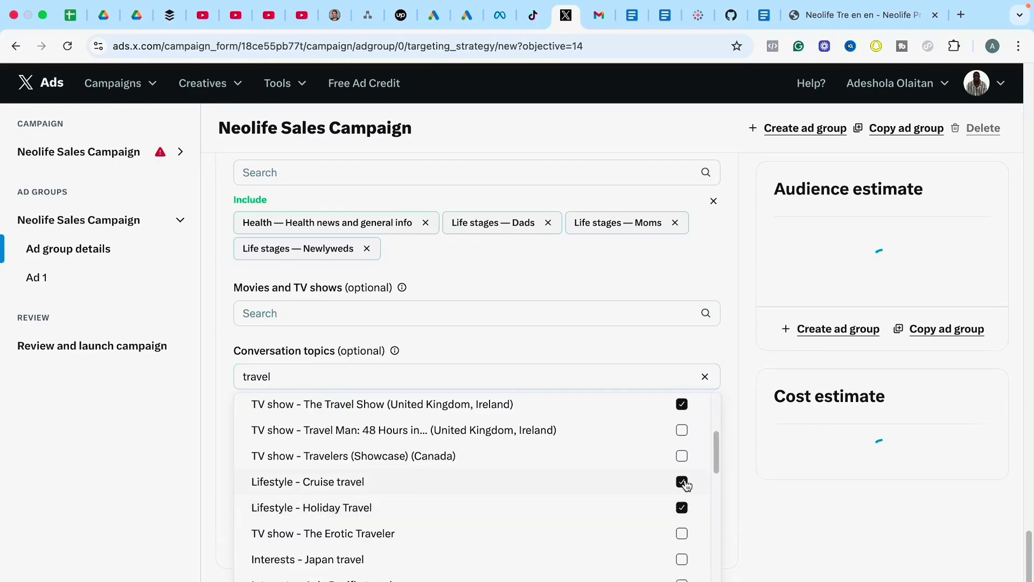
pyautogui.click(732, 355)
pyautogui.click(705, 378)
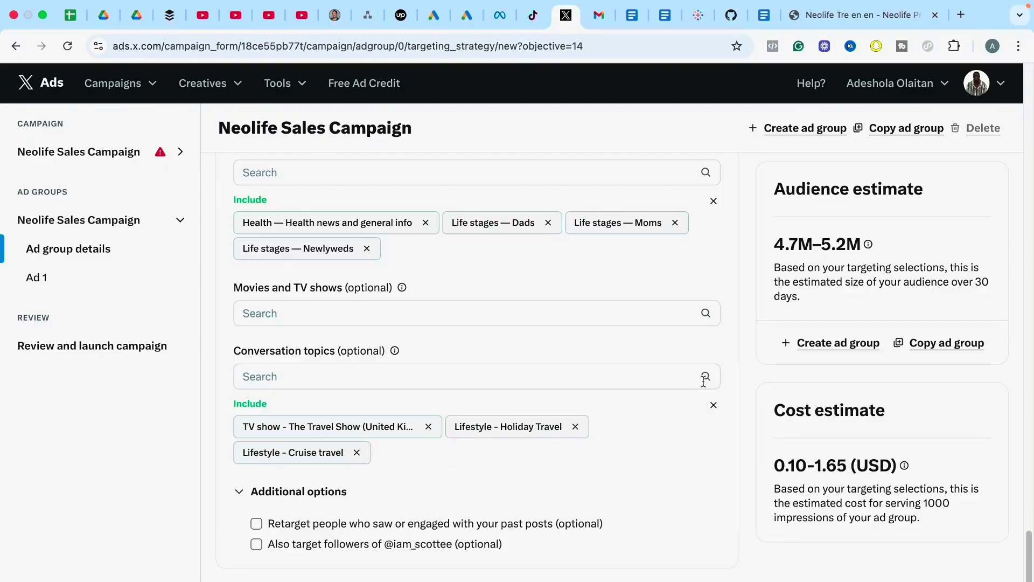
# Step: Add a Premier League TV show conversation topic and go to the Ad 1 creative form
pyautogui.click(600, 382)
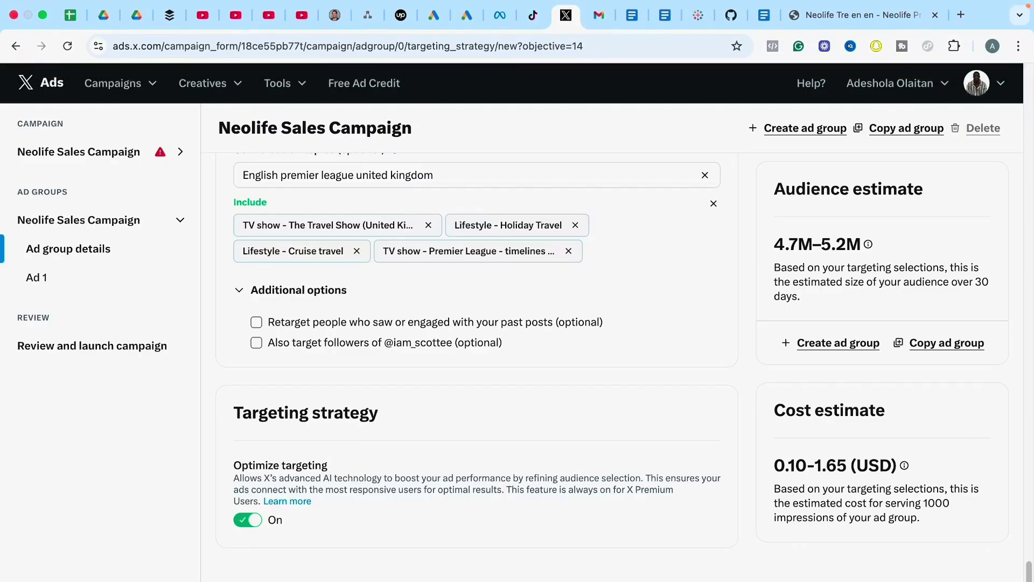
pyautogui.click(37, 277)
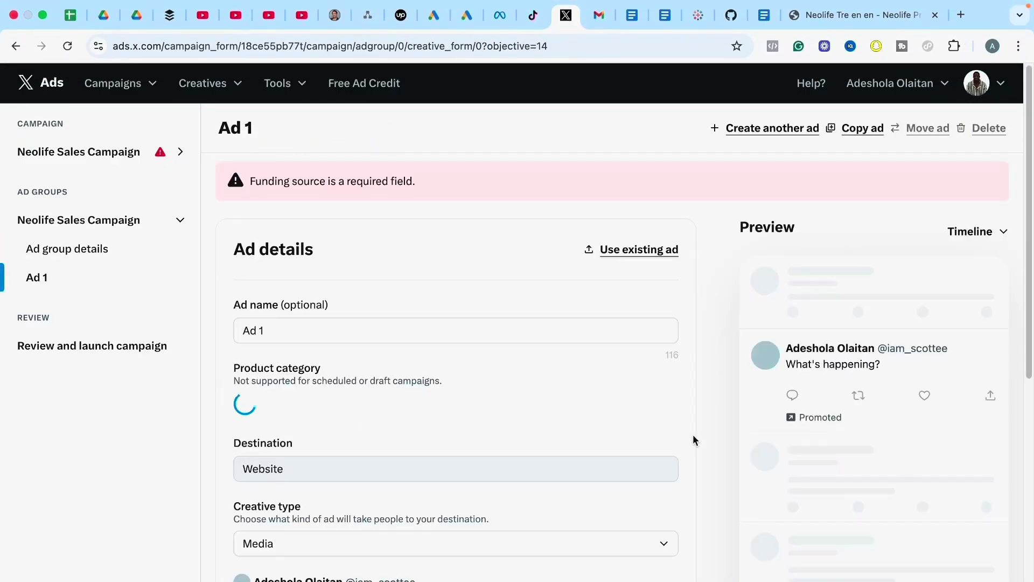
# Step: Replace the default ad name 'Ad 1' with 'Neolife Sales Campaign'
pyautogui.click(450, 328)
pyautogui.press('BackSpace')
pyautogui.press('BackSpace')
pyautogui.press('BackSpace')
pyautogui.press('BackSpace')
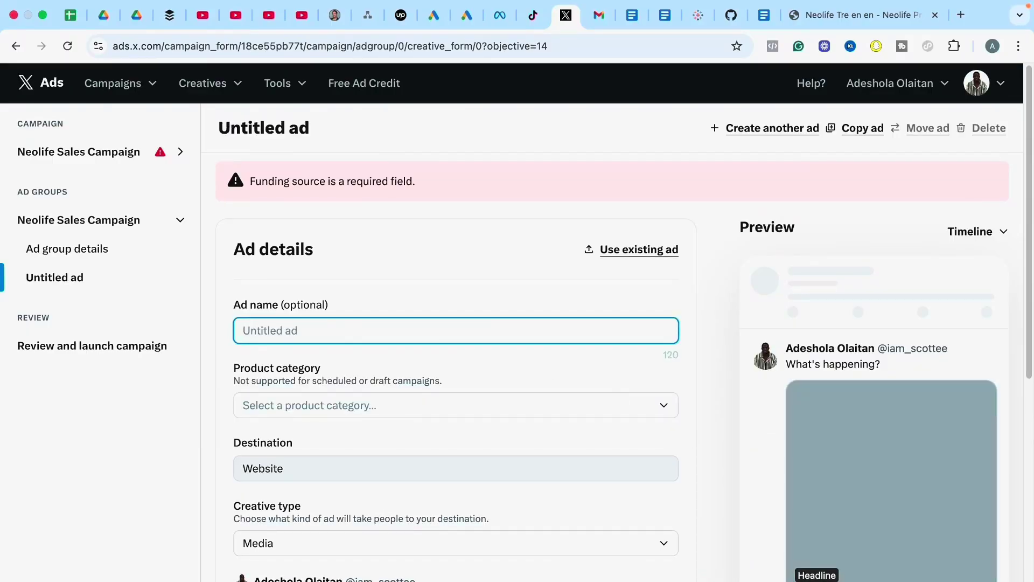
pyautogui.write('Neolife Sales Campaign')
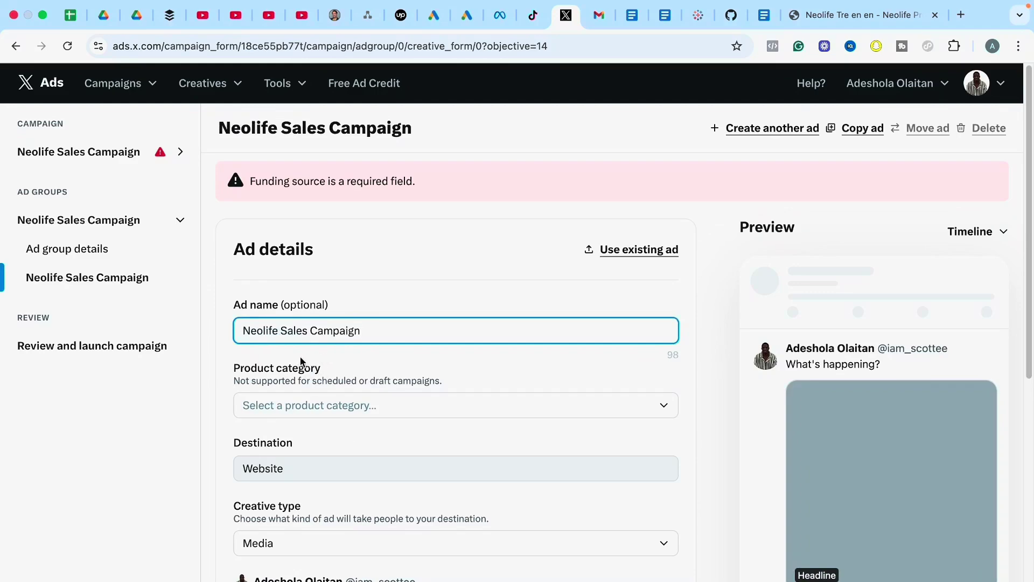
pyautogui.scroll(-3, 484, 352)
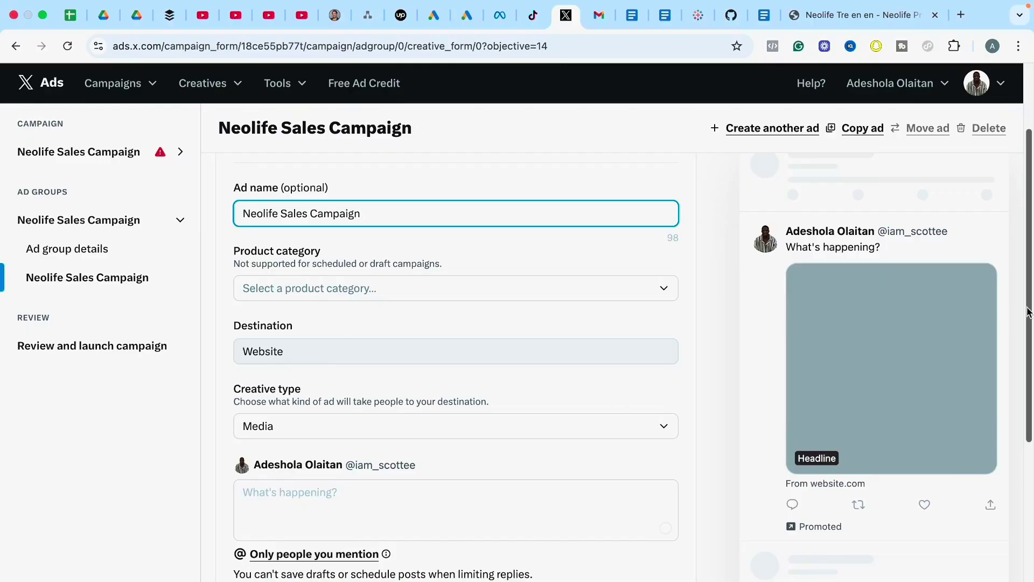
pyautogui.moveTo(1029, 312); pyautogui.dragTo(1029, 352)
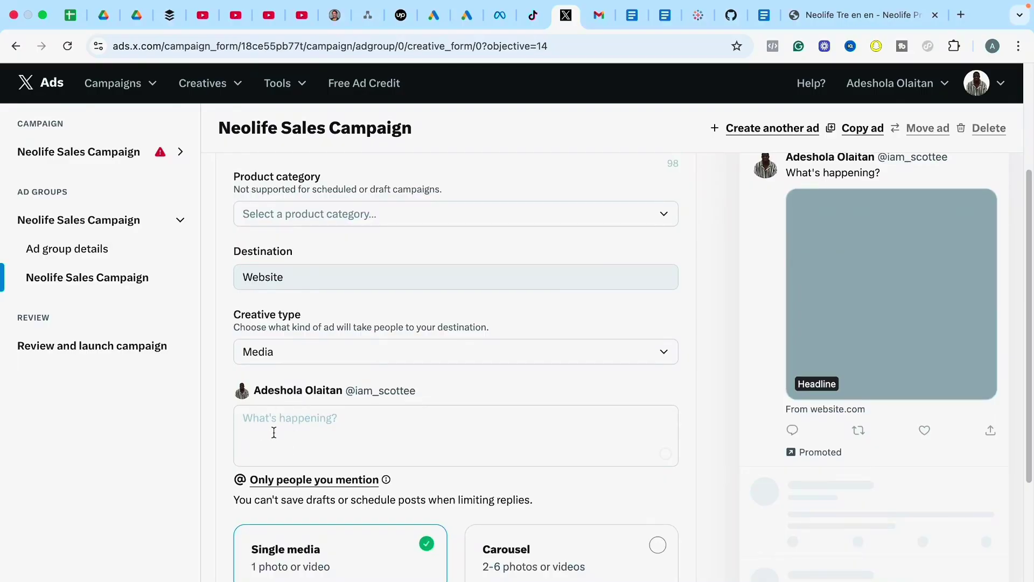
# Step: Select and copy the Tre-en-en Primary Text paragraph in the Twitter Ads document
pyautogui.click(763, 17)
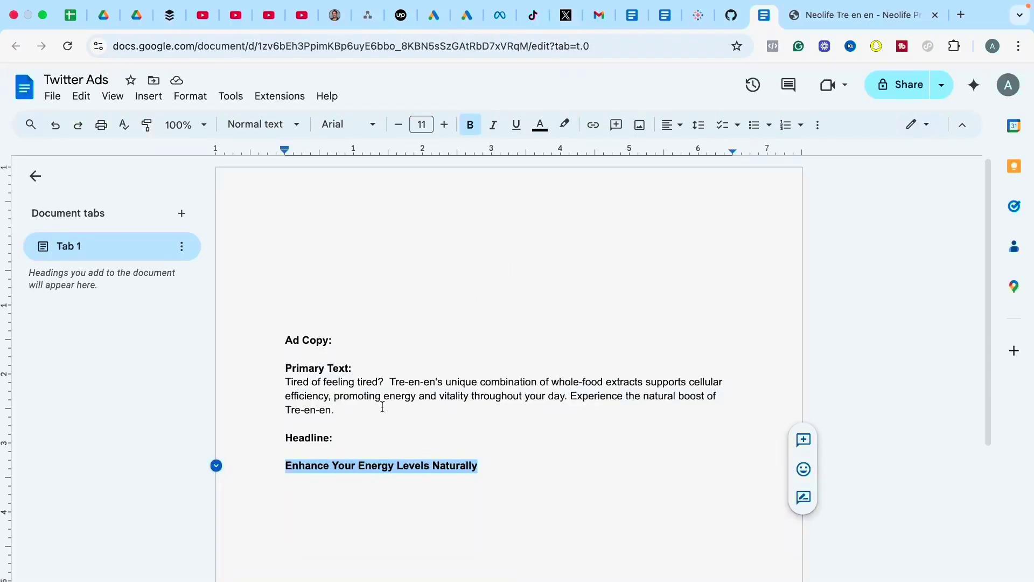
pyautogui.click(334, 411)
pyautogui.moveTo(334, 410); pyautogui.dragTo(283, 384)
pyautogui.press('super+c')
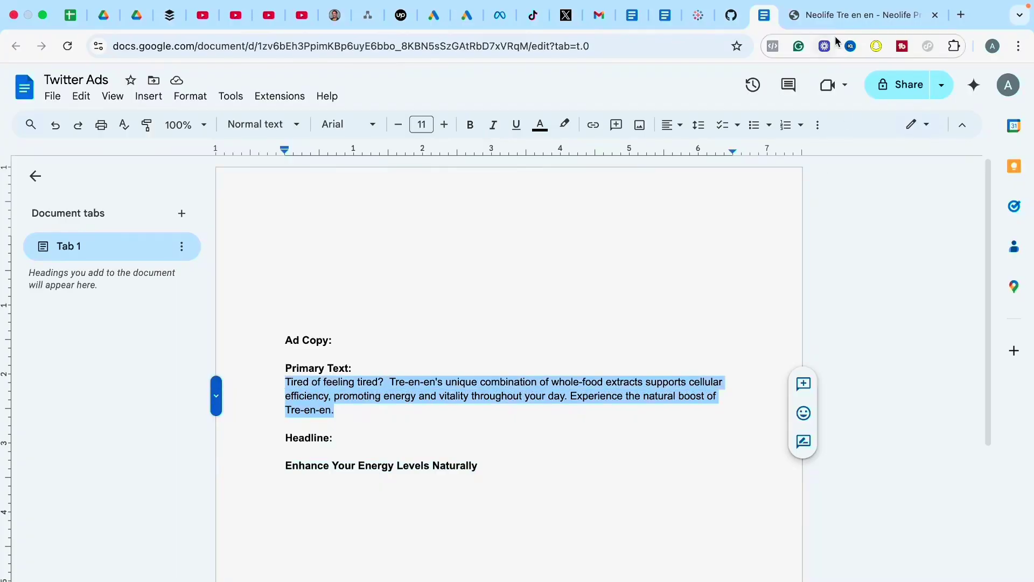
# Step: Paste the Tre-en-en primary copy into the ad's 'What's happening?' post text
pyautogui.click(568, 23)
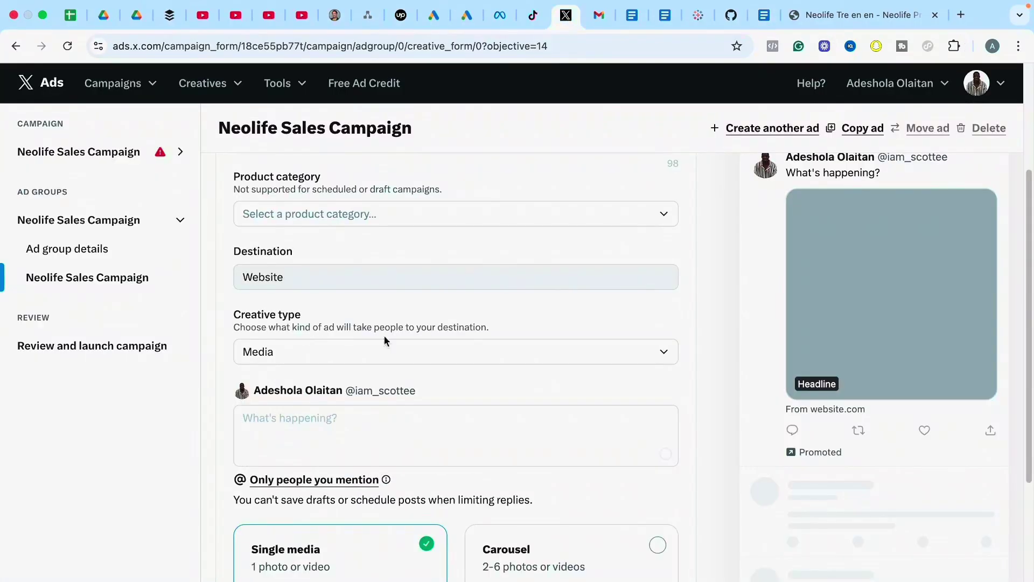
pyautogui.click(337, 433)
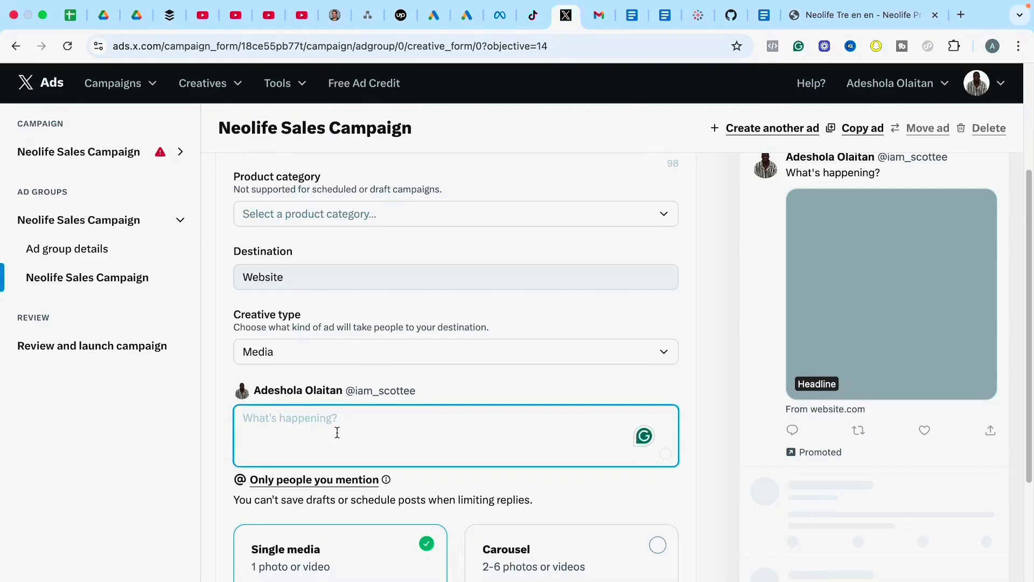
pyautogui.press('super+v')
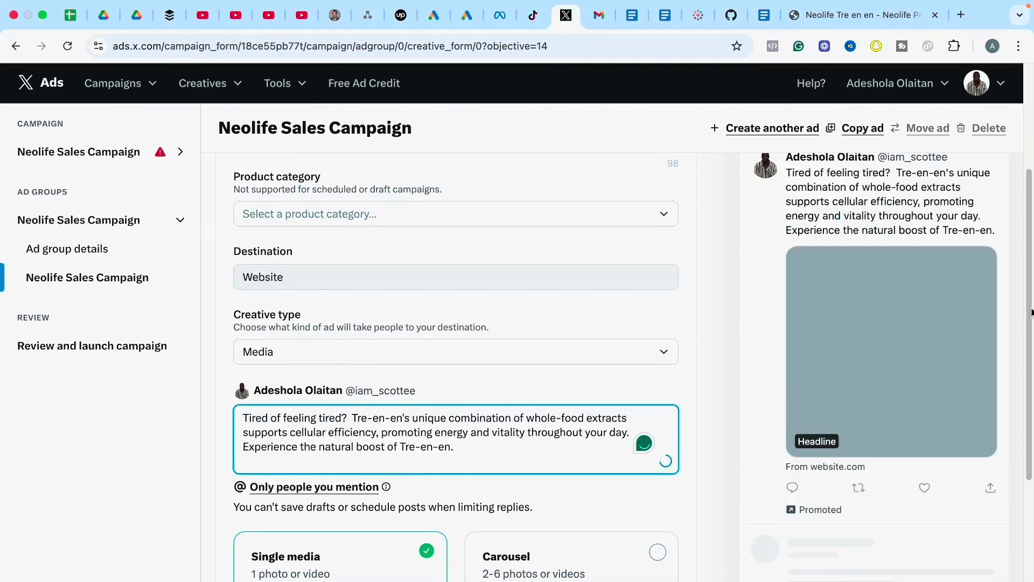
pyautogui.scroll(-5, 1031, 311)
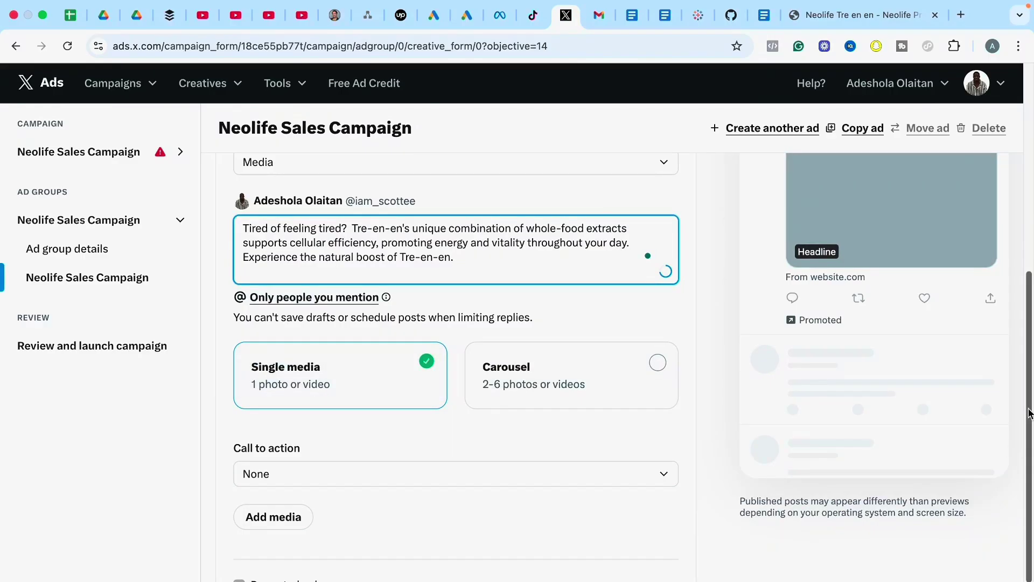
pyautogui.moveTo(1028, 414); pyautogui.dragTo(1029, 455)
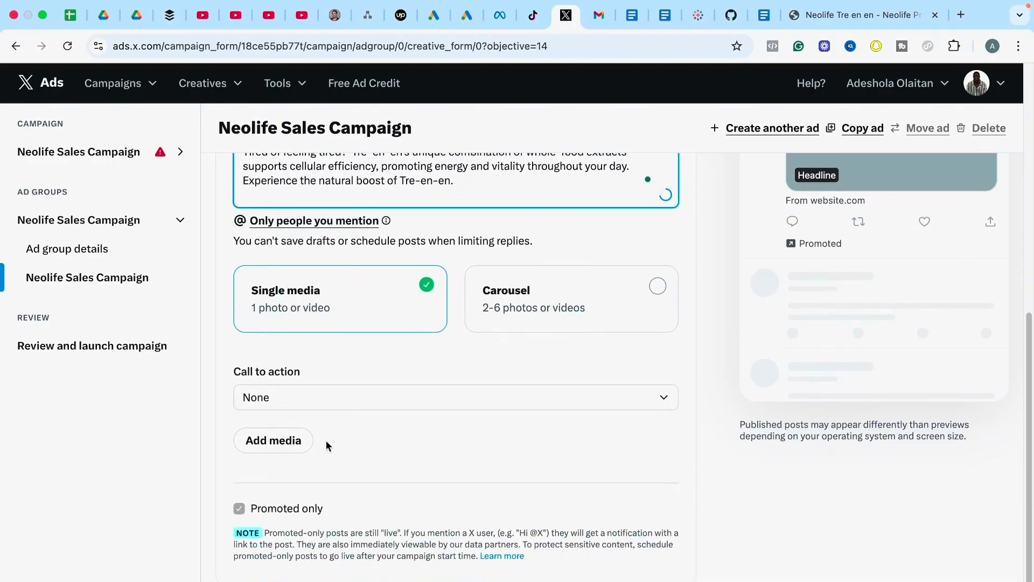
# Step: Upload Neolife Tre en en 4.PNG from Downloads as the ad's media image
pyautogui.click(280, 451)
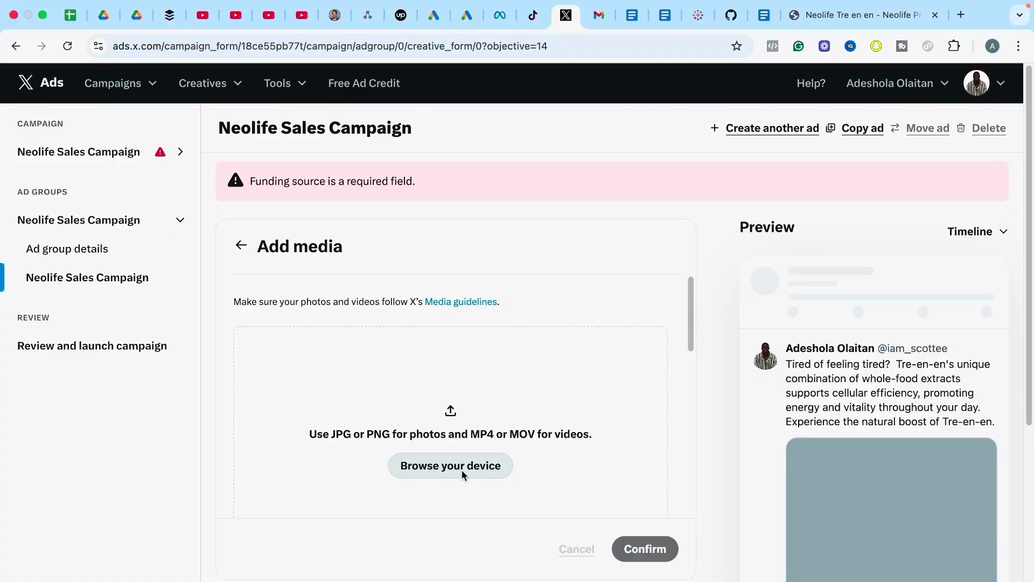
pyautogui.click(462, 472)
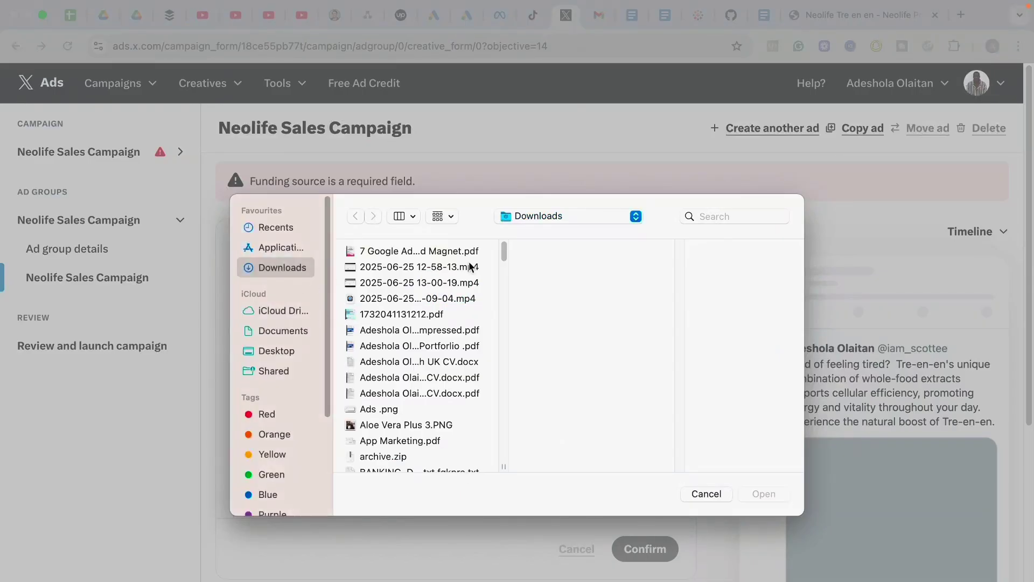
pyautogui.scroll(-3, 504, 253)
pyautogui.scroll(1, 504, 255)
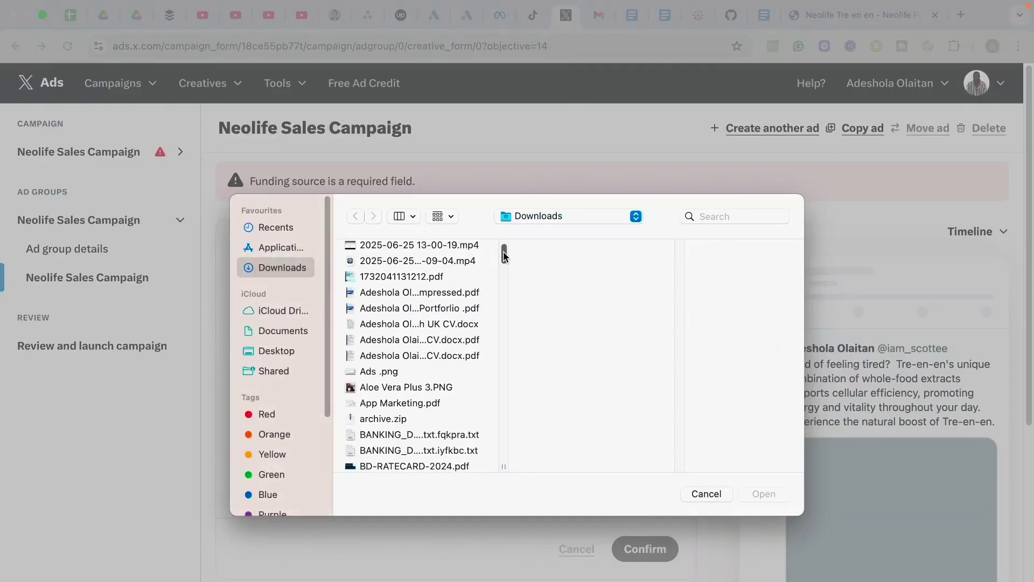
pyautogui.moveTo(504, 255); pyautogui.dragTo(503, 349)
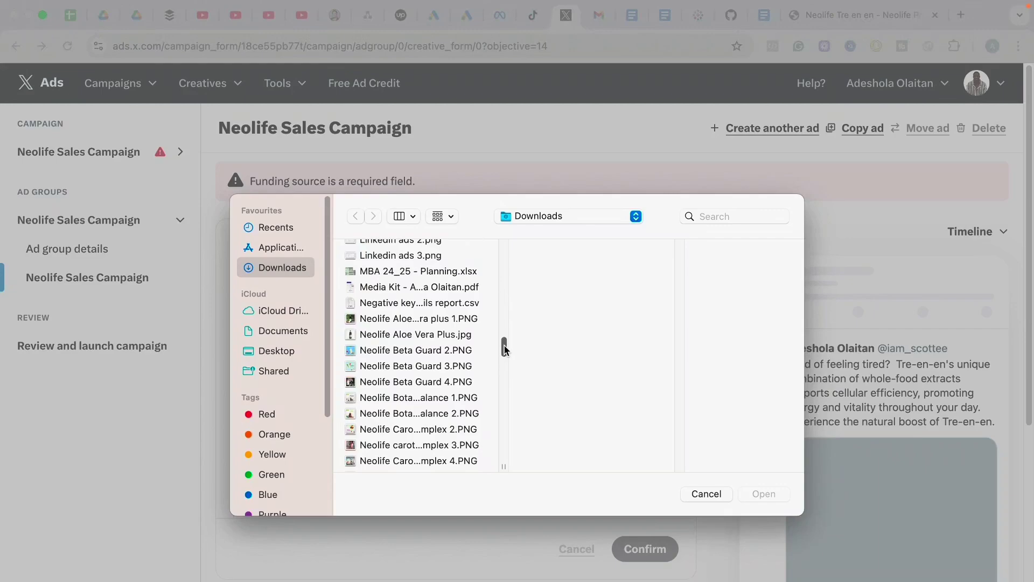
pyautogui.moveTo(504, 349); pyautogui.dragTo(505, 375)
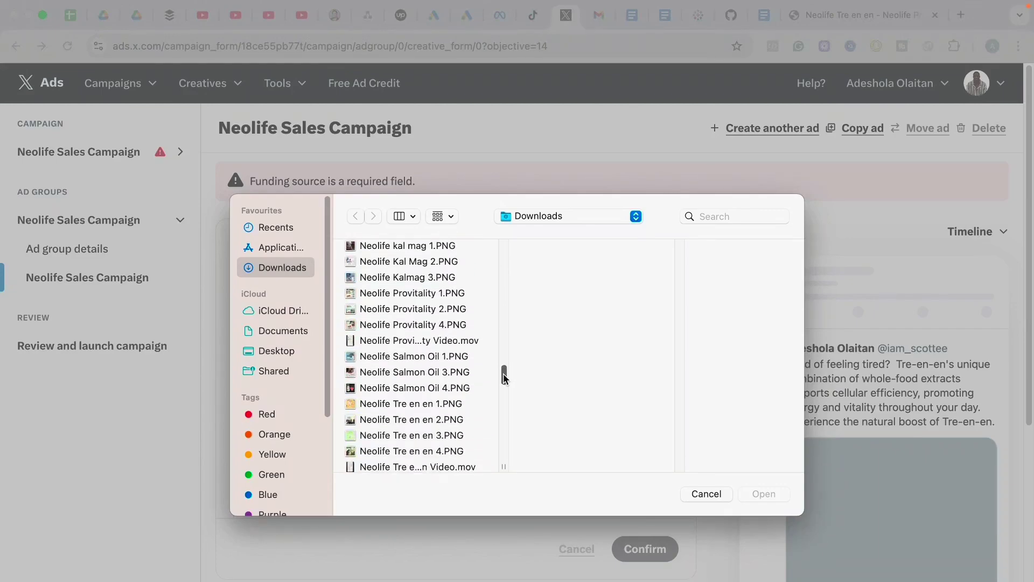
pyautogui.click(402, 437)
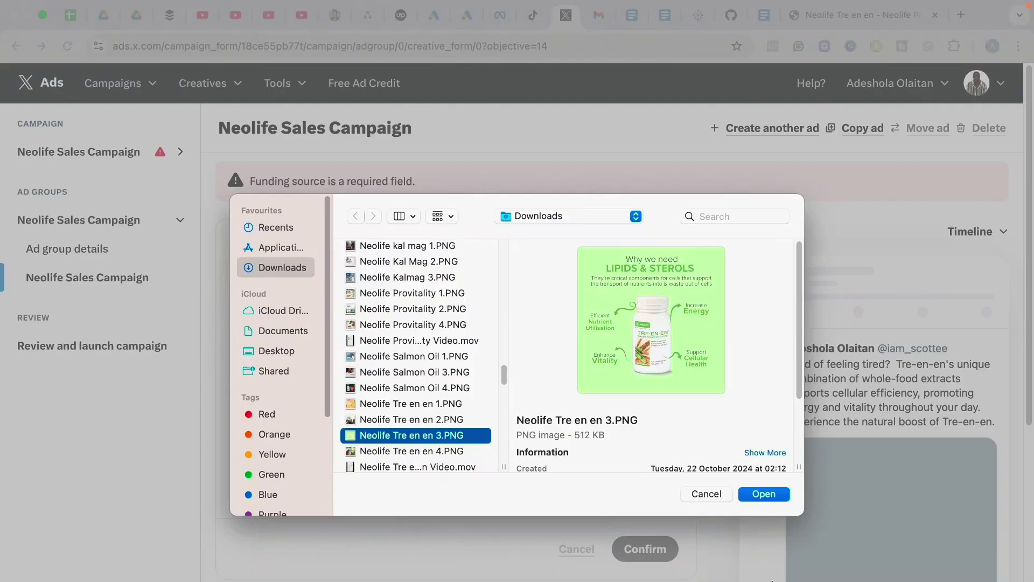
pyautogui.click(447, 451)
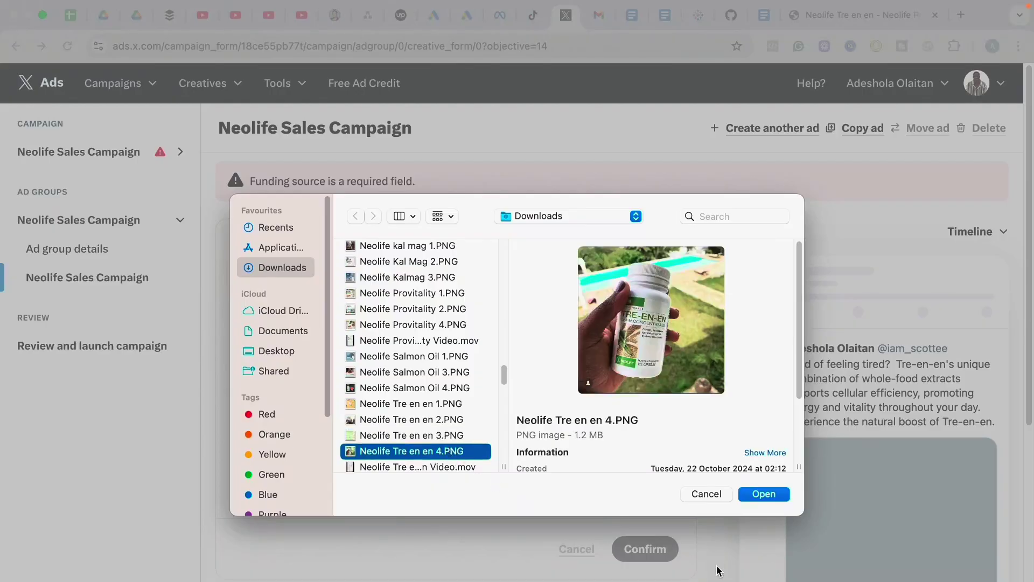
pyautogui.click(764, 494)
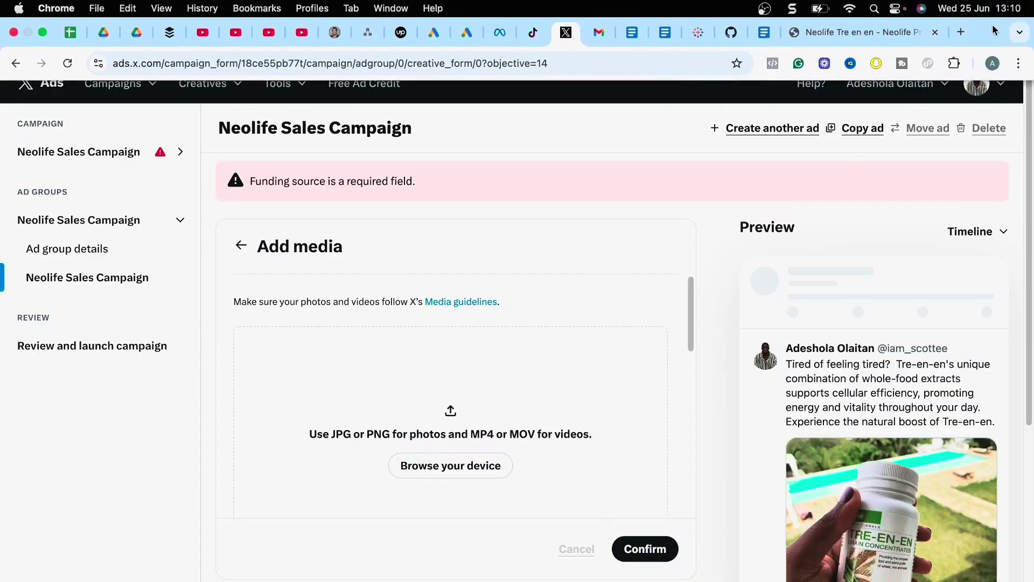
# Step: Confirm the Tre-en-en photo as the single media and set the call to action to Shop Now
pyautogui.click(636, 555)
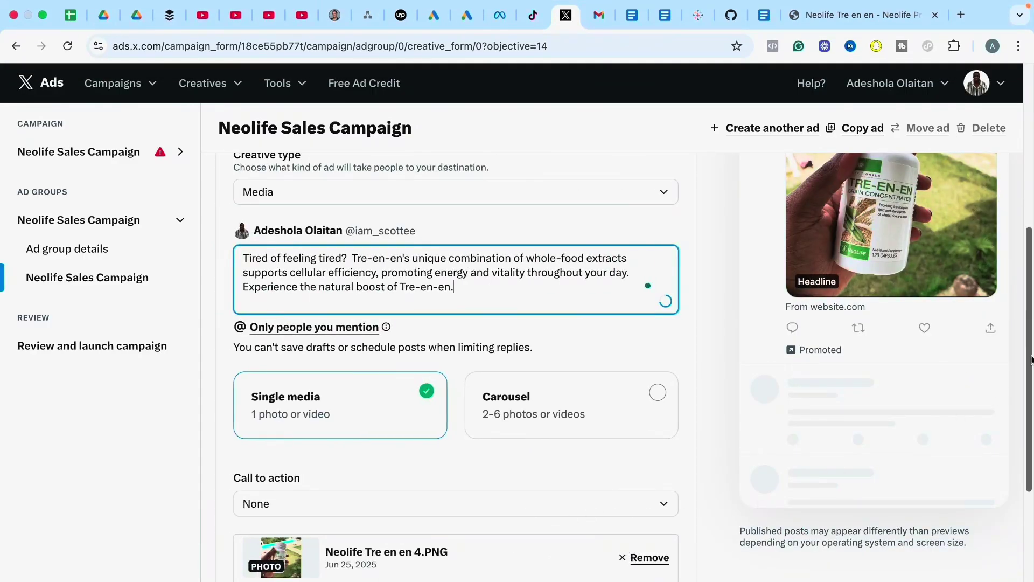
pyautogui.scroll(-5, 1032, 359)
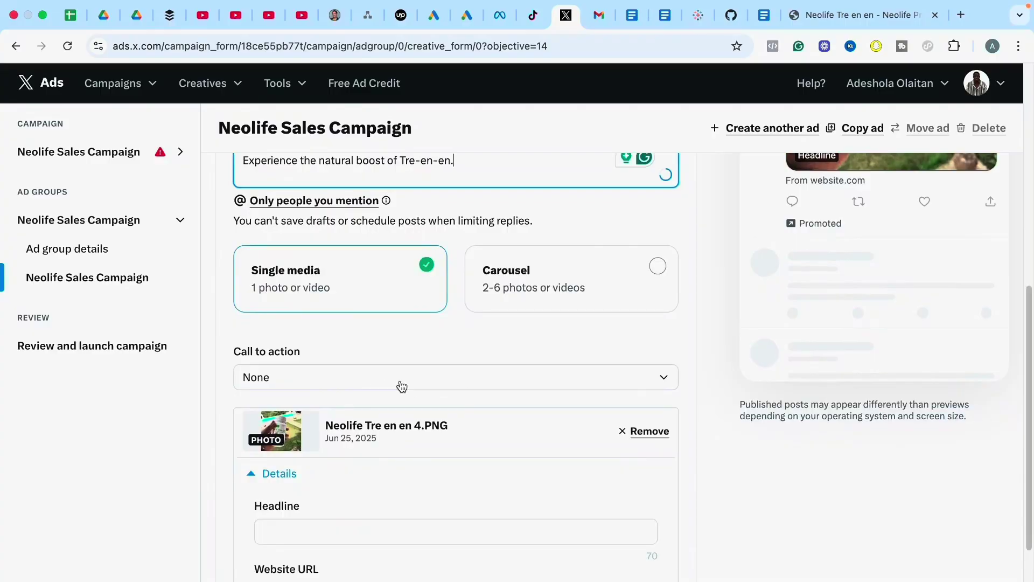
pyautogui.click(399, 384)
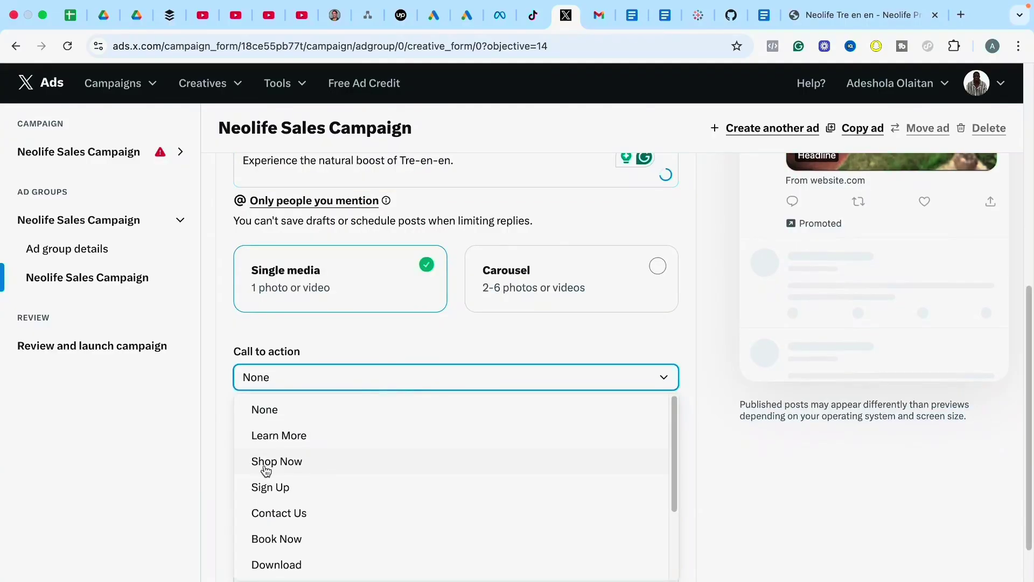
pyautogui.click(300, 468)
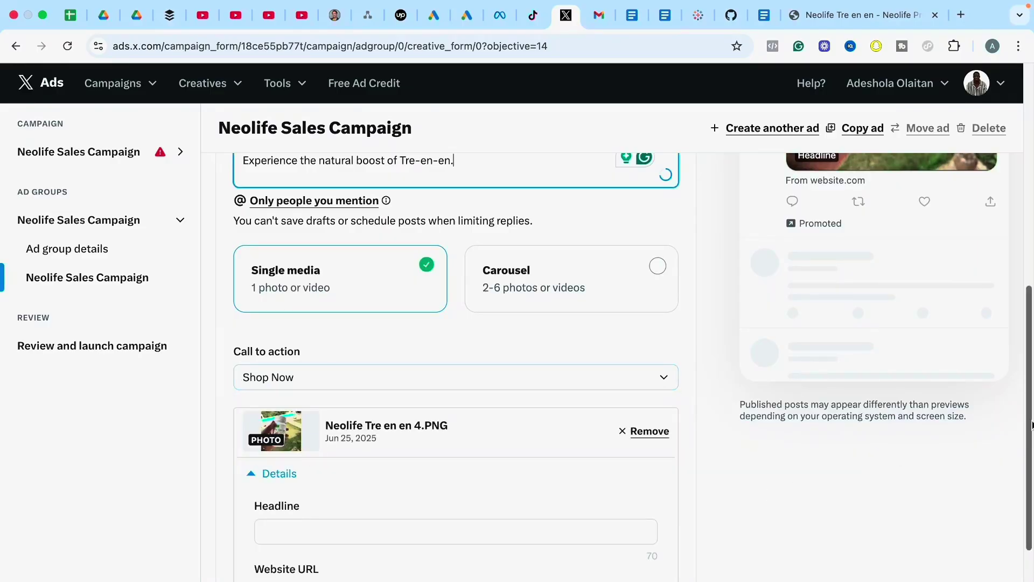
pyautogui.scroll(-3, 460, 431)
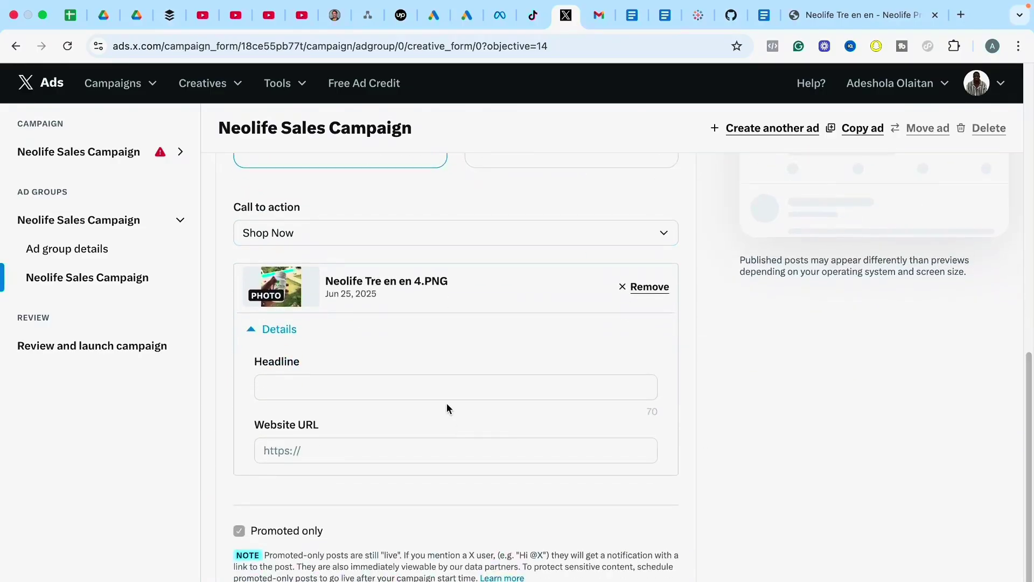
# Step: Fill the ad Headline with 'Enhance Your Energy Levels Naturally' from the doc, then bring up the Neolife page
pyautogui.click(764, 20)
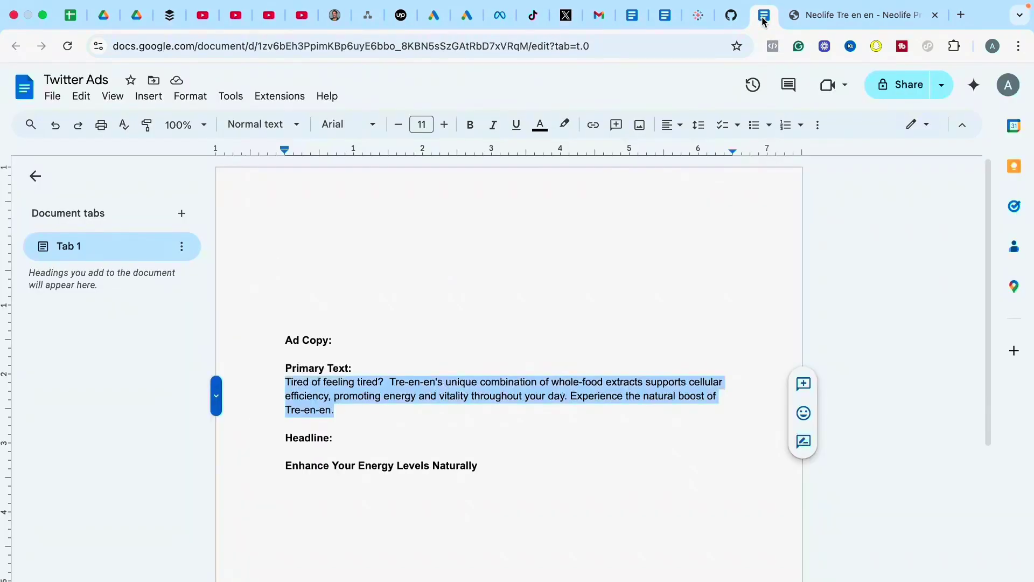
pyautogui.click(405, 421)
pyautogui.click(475, 467)
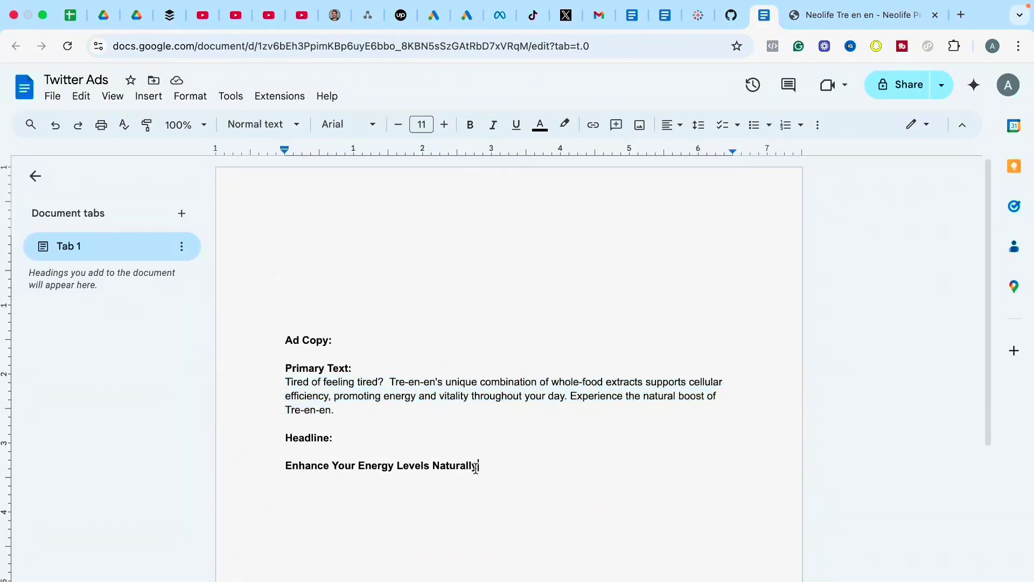
pyautogui.keyDown('shift'); pyautogui.click(268, 464); pyautogui.keyUp('shift')
pyautogui.press('super+c')
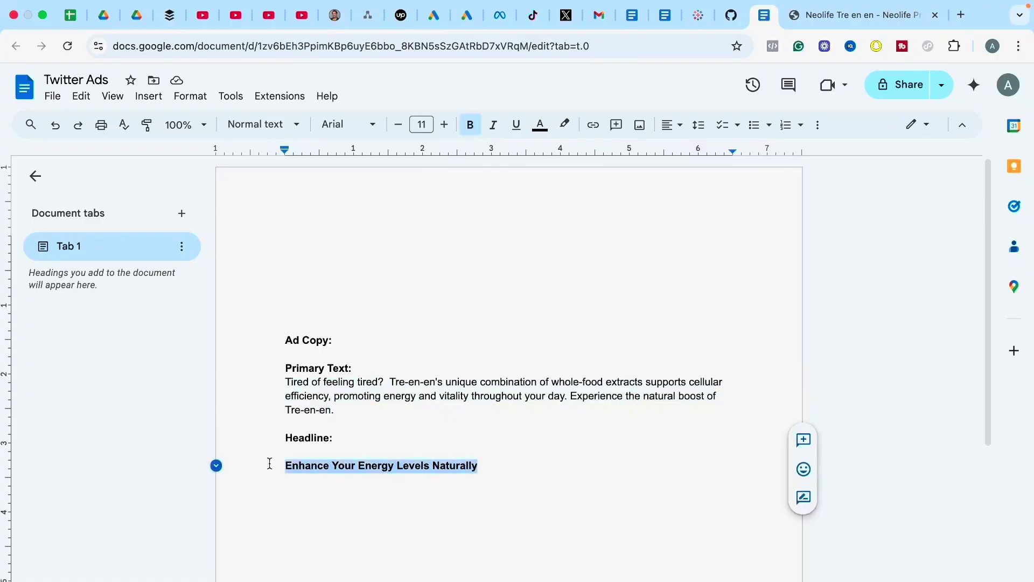
pyautogui.click(563, 24)
pyautogui.click(394, 386)
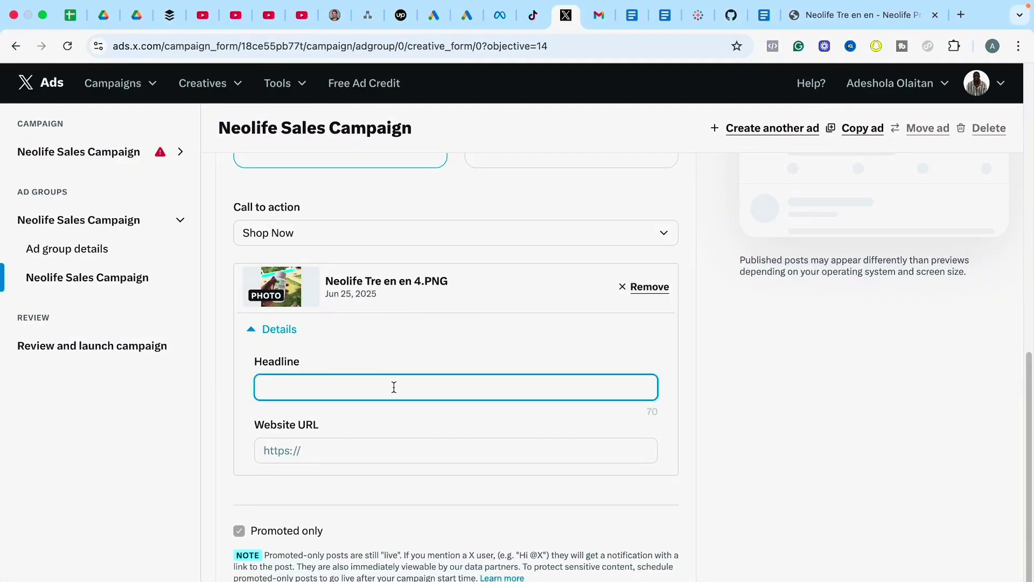
pyautogui.press('super+v')
pyautogui.click(367, 451)
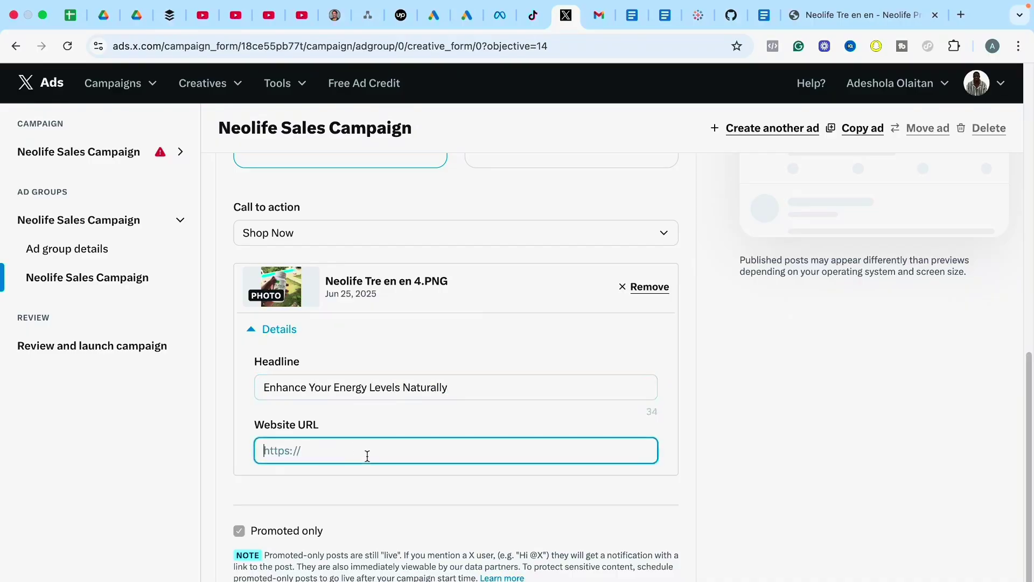
pyautogui.click(841, 16)
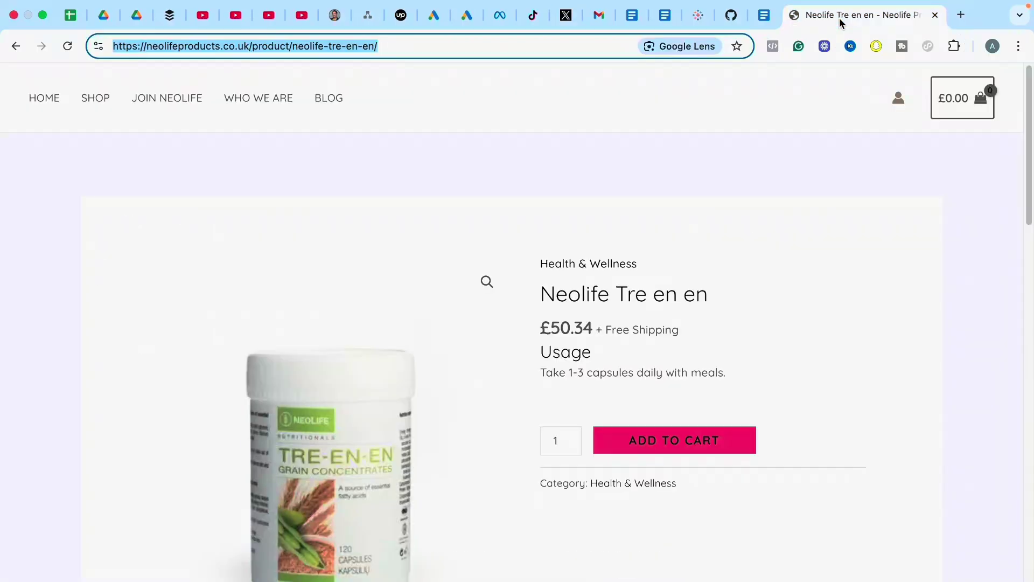
pyautogui.click(742, 225)
pyautogui.click(450, 45)
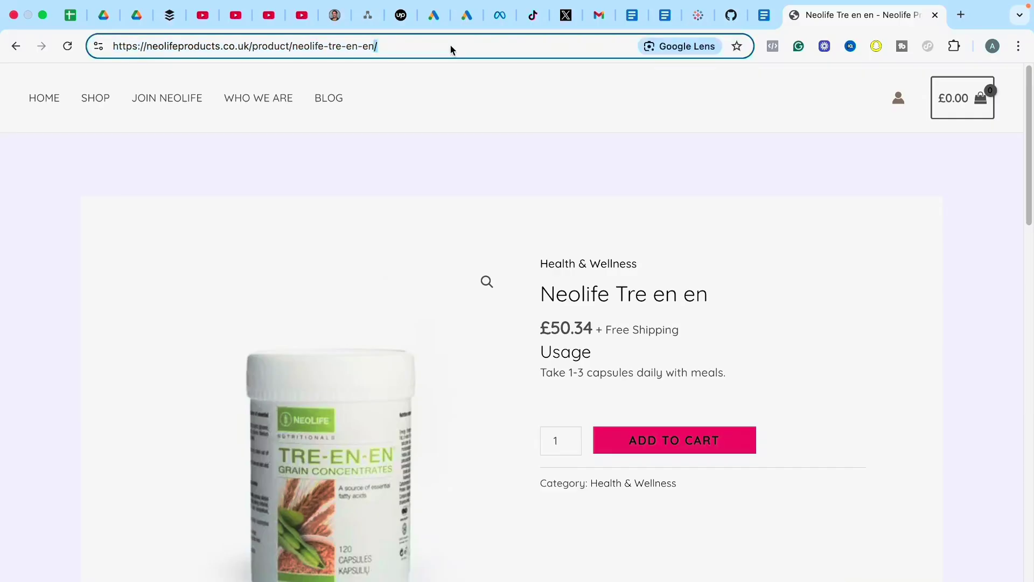
pyautogui.press('super+a')
pyautogui.press('super+c')
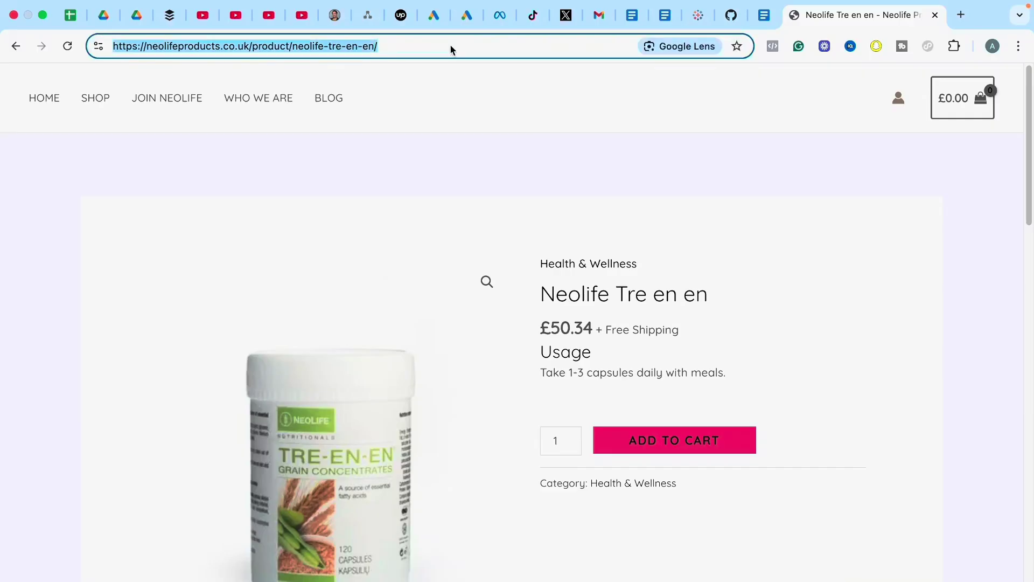
pyautogui.click(566, 15)
pyautogui.click(361, 450)
pyautogui.press('super+v')
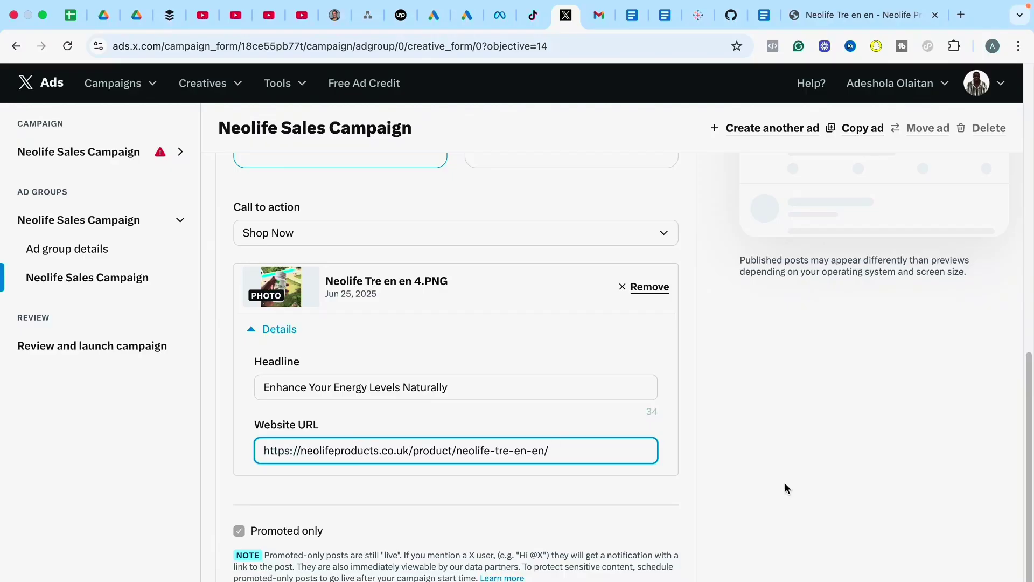
# Step: Scroll through the finished ad form and preview to reach the Review and launch campaign page
pyautogui.moveTo(1028, 434); pyautogui.dragTo(1028, 221)
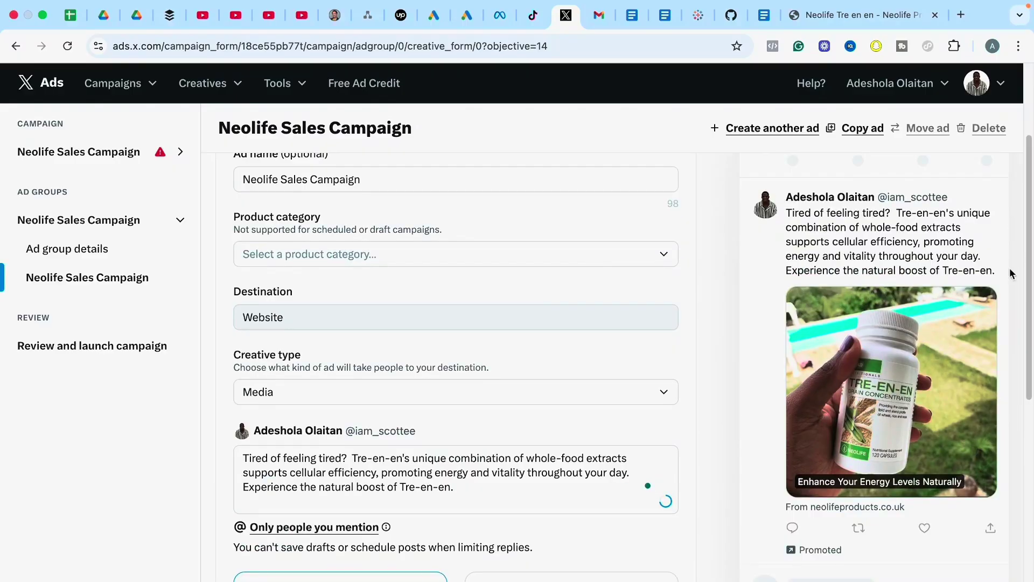
pyautogui.moveTo(1028, 242); pyautogui.dragTo(1030, 179)
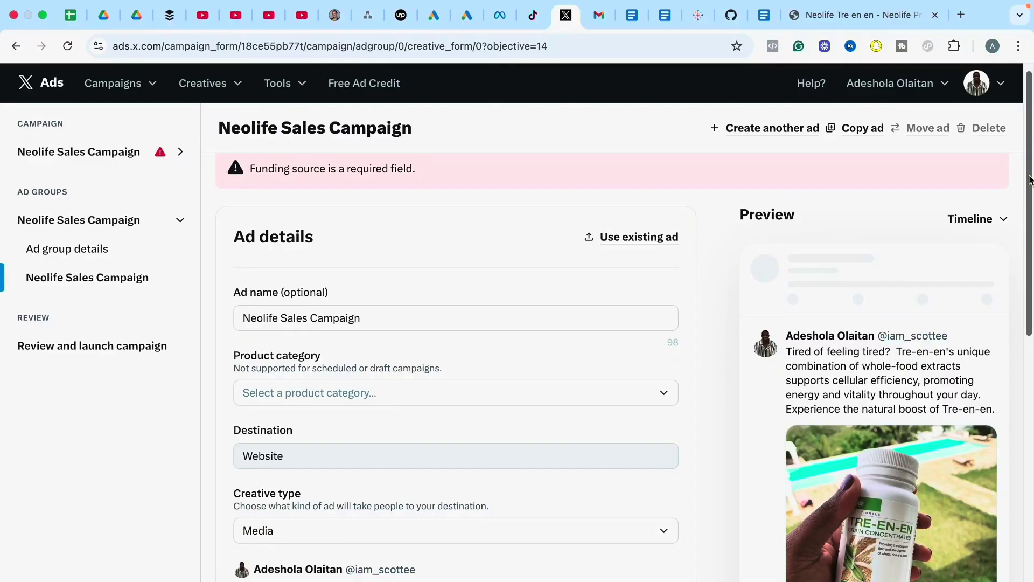
pyautogui.scroll(1, 1028, 179)
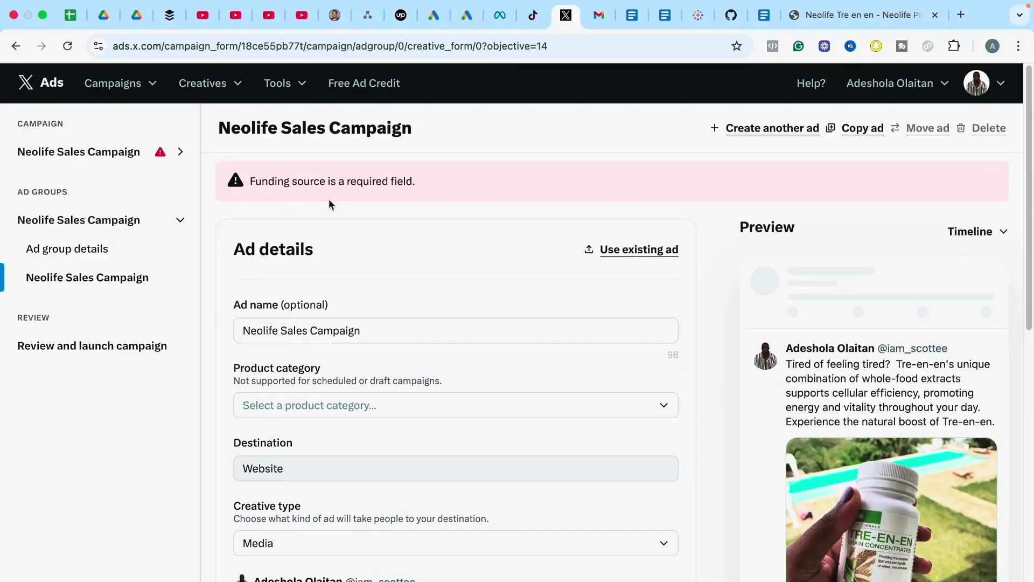
pyautogui.moveTo(1028, 237); pyautogui.dragTo(1032, 536)
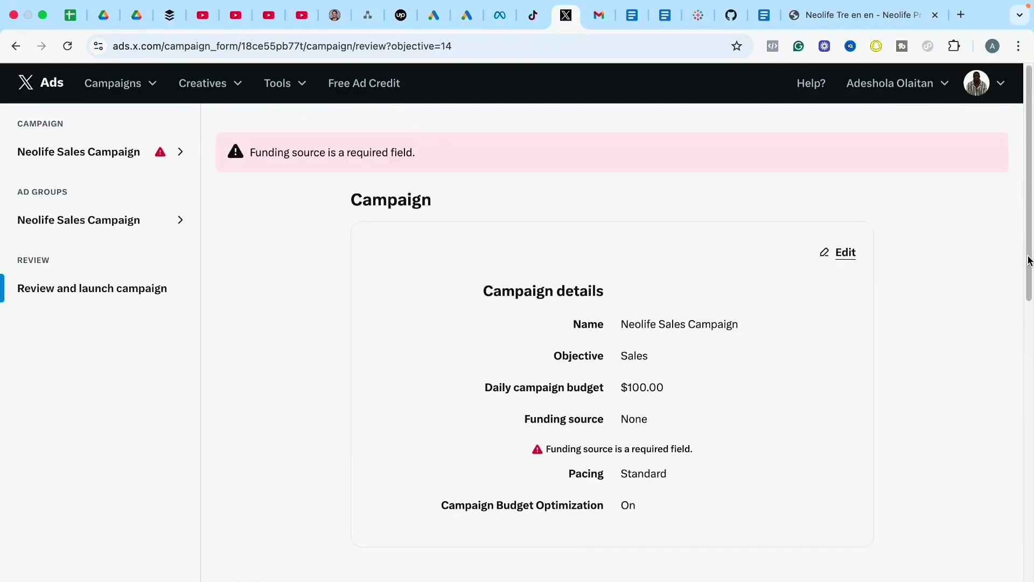
pyautogui.moveTo(1032, 220); pyautogui.dragTo(1032, 160)
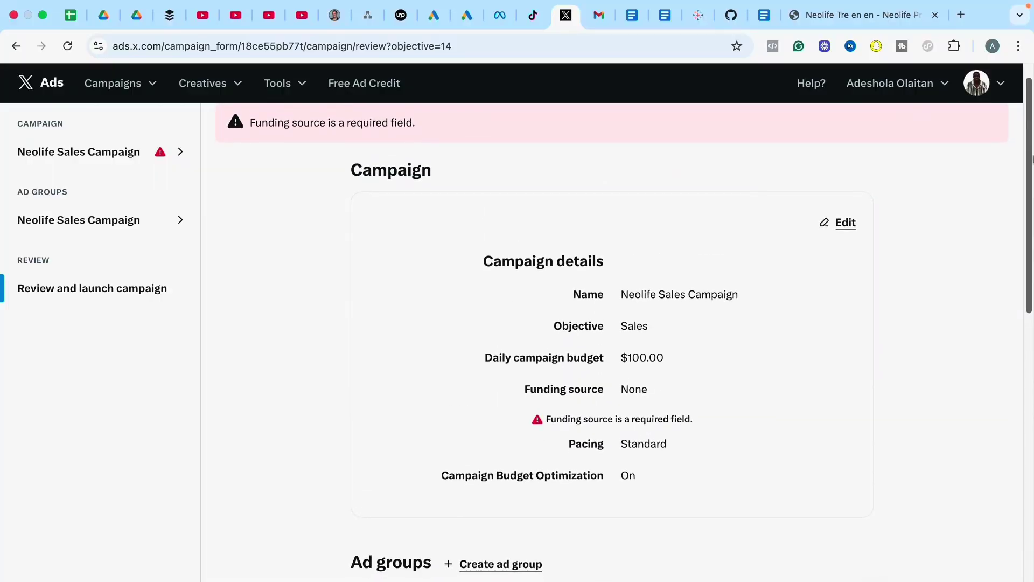